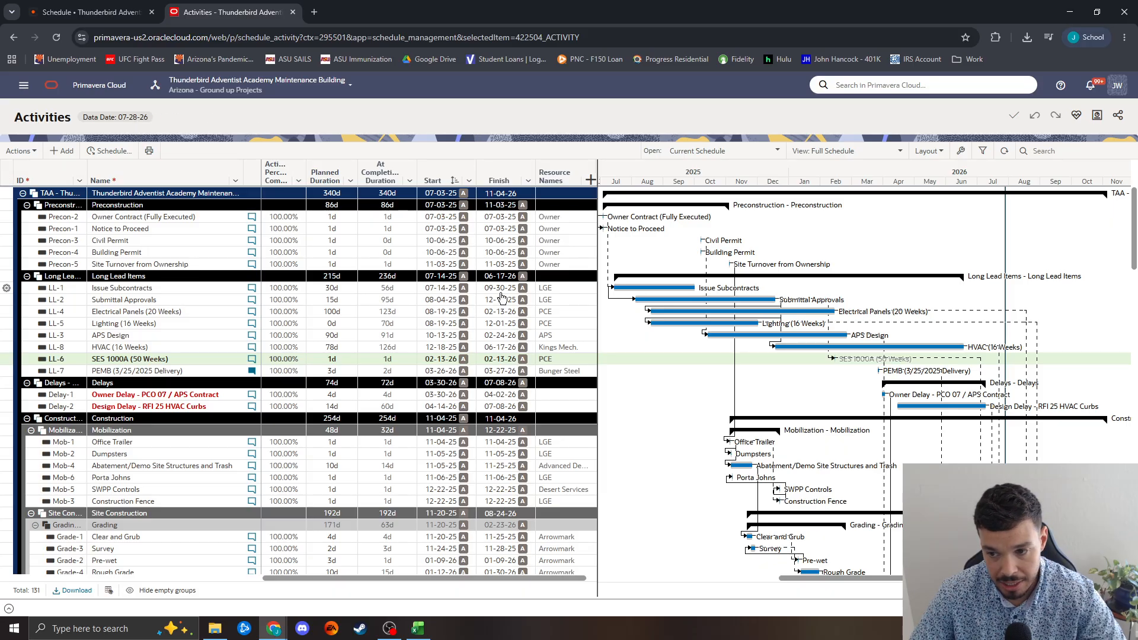
scroll(501, 295, "down", 2)
scroll(501, 295, "up", 2)
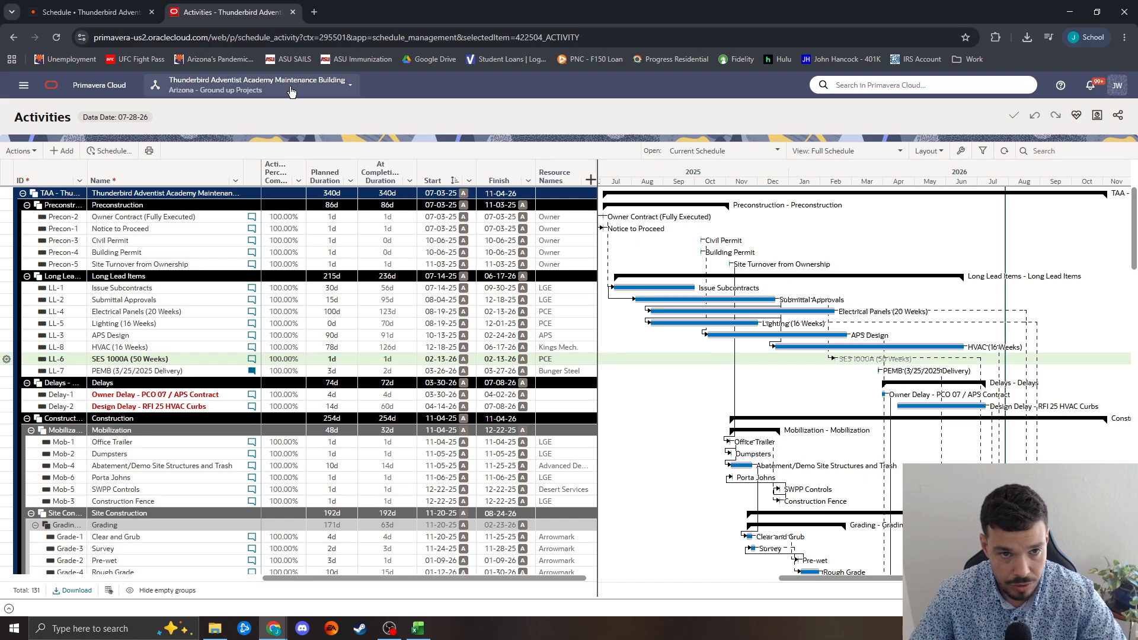
left_click(256, 88)
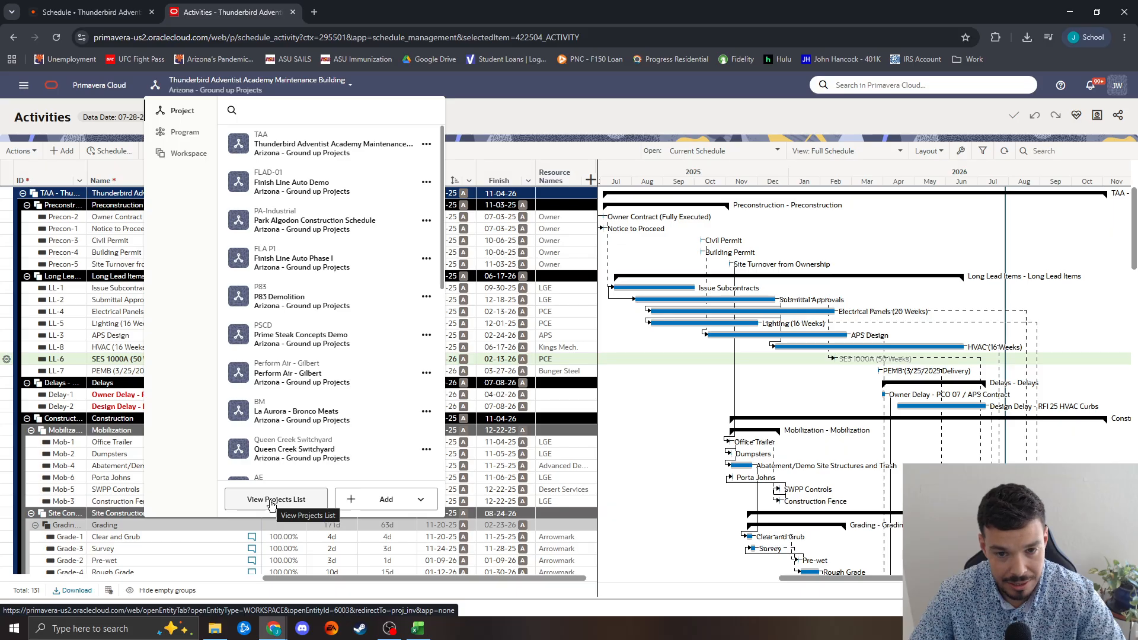
left_click(495, 169)
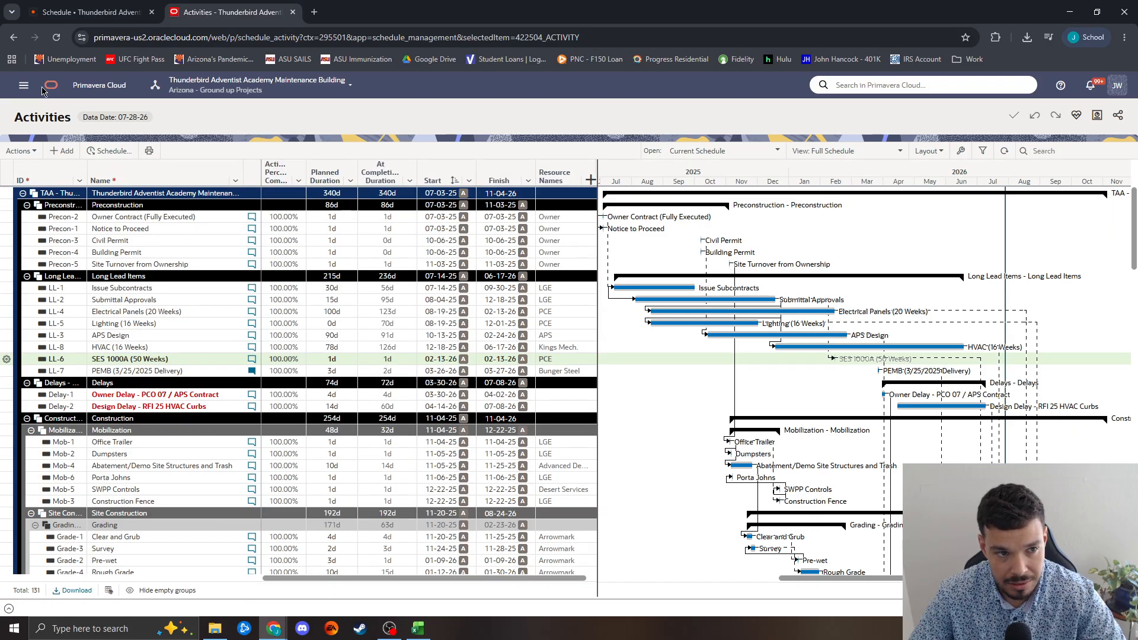
left_click(24, 85)
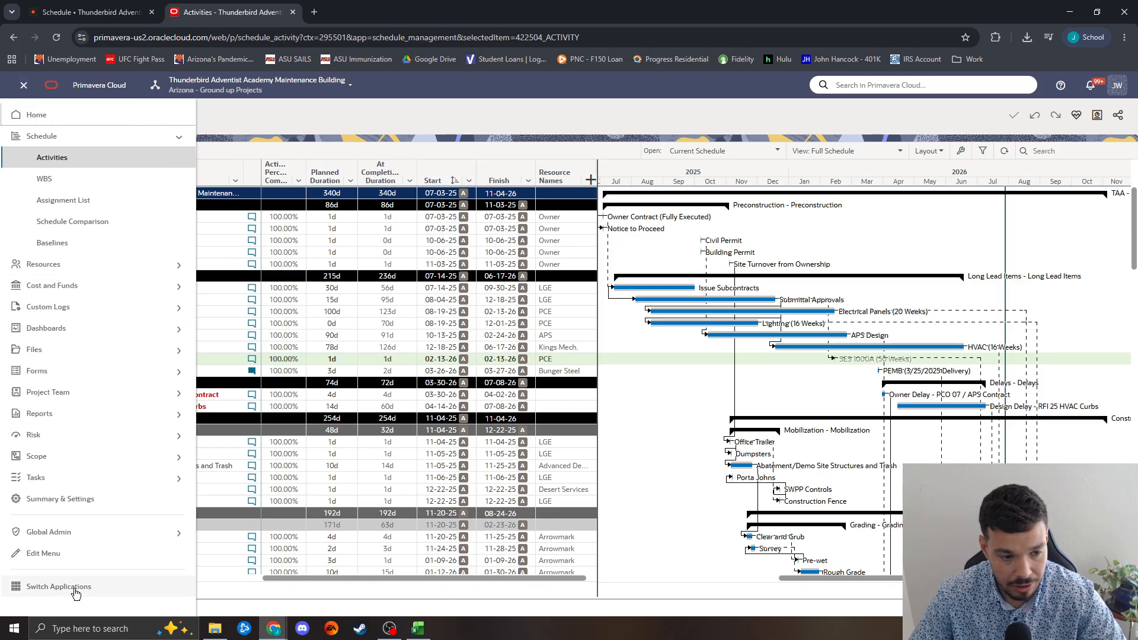
left_click(294, 119)
Step: Export the Thunderbird Adventist Academy Maintenance Building project to P6 as Compressed XML from the workspace's projects list
left_click(299, 93)
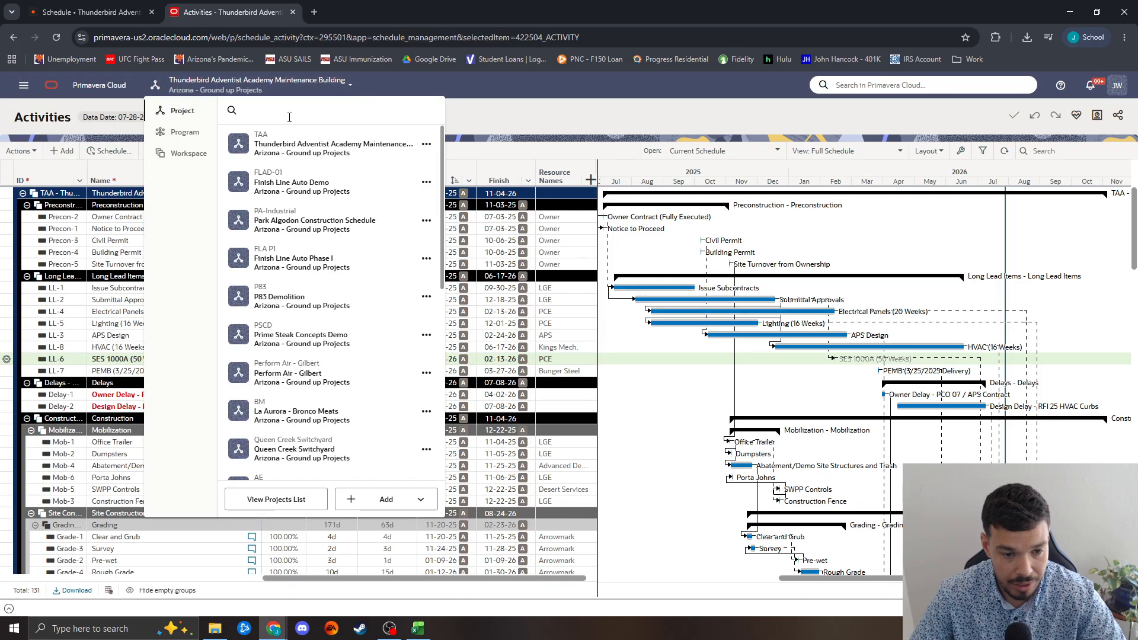
left_click(270, 501)
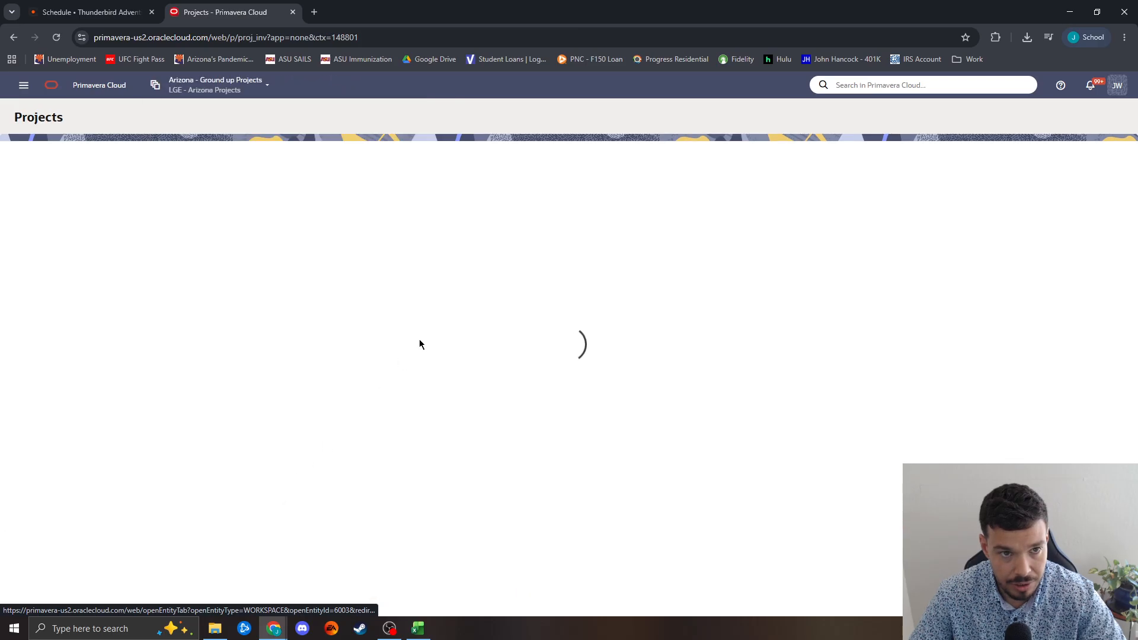
scroll(223, 237, "down", 5)
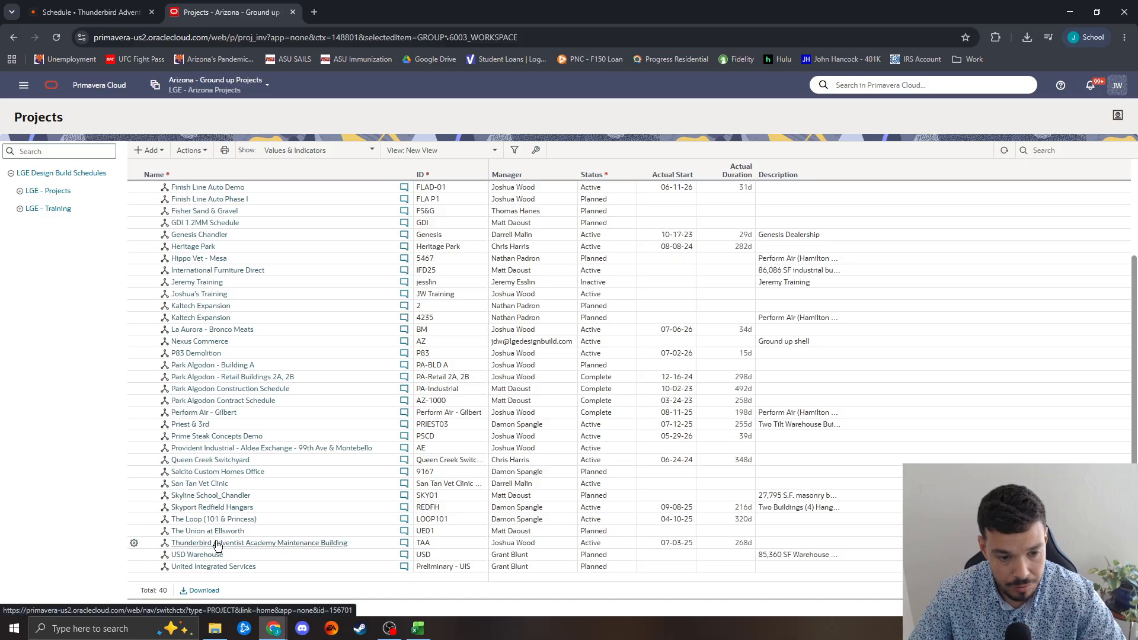
mouse_move(194, 549)
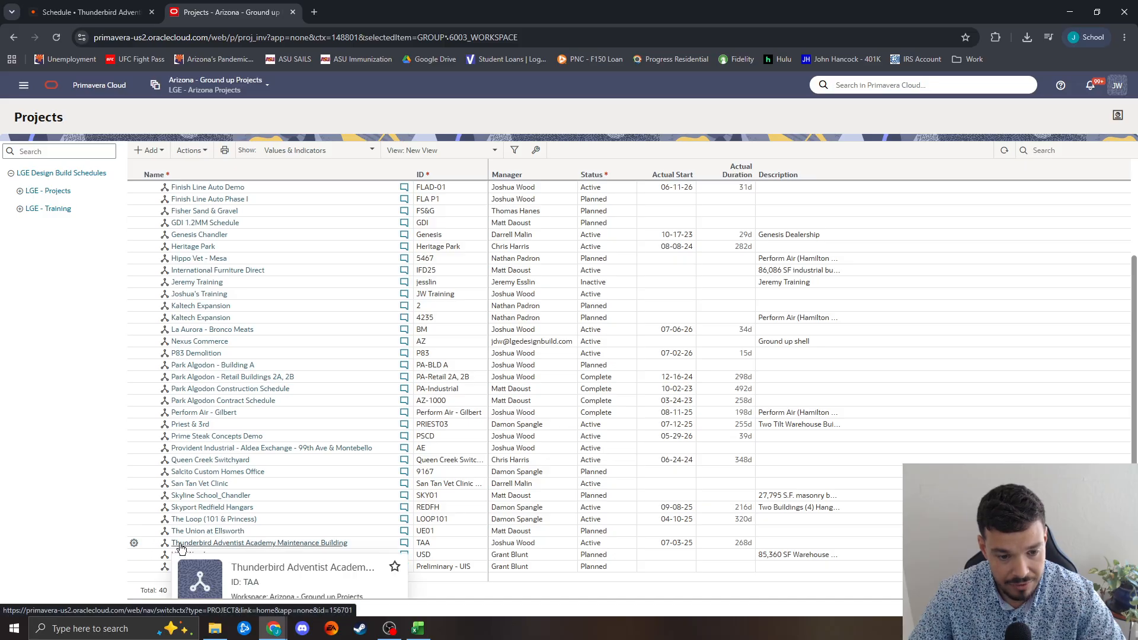
left_click(134, 543)
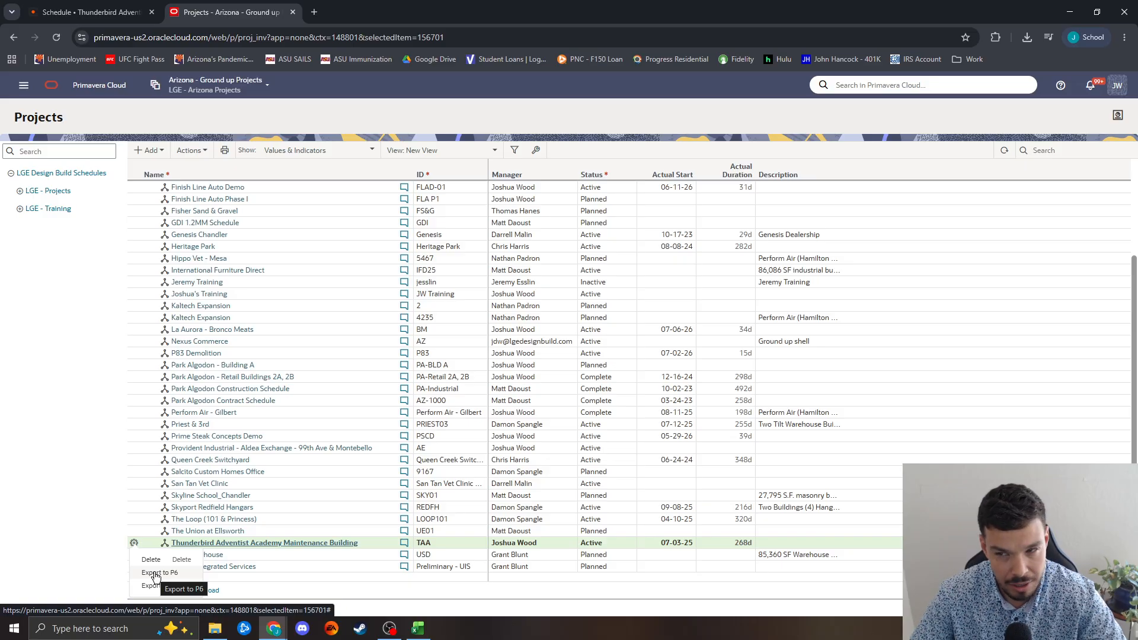
left_click(155, 575)
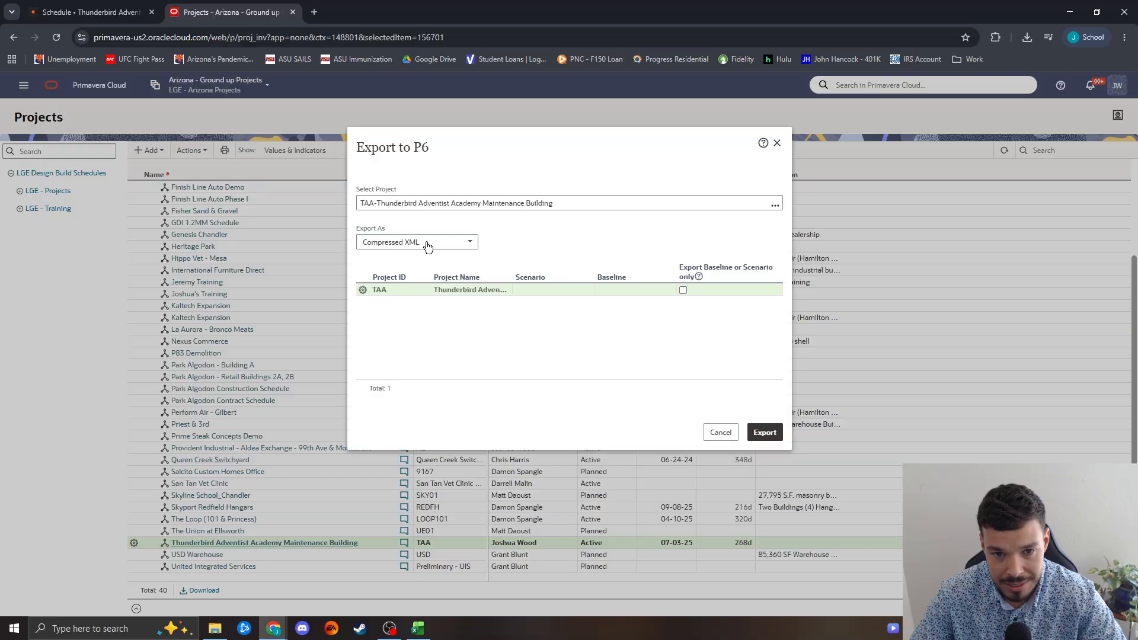
left_click(764, 433)
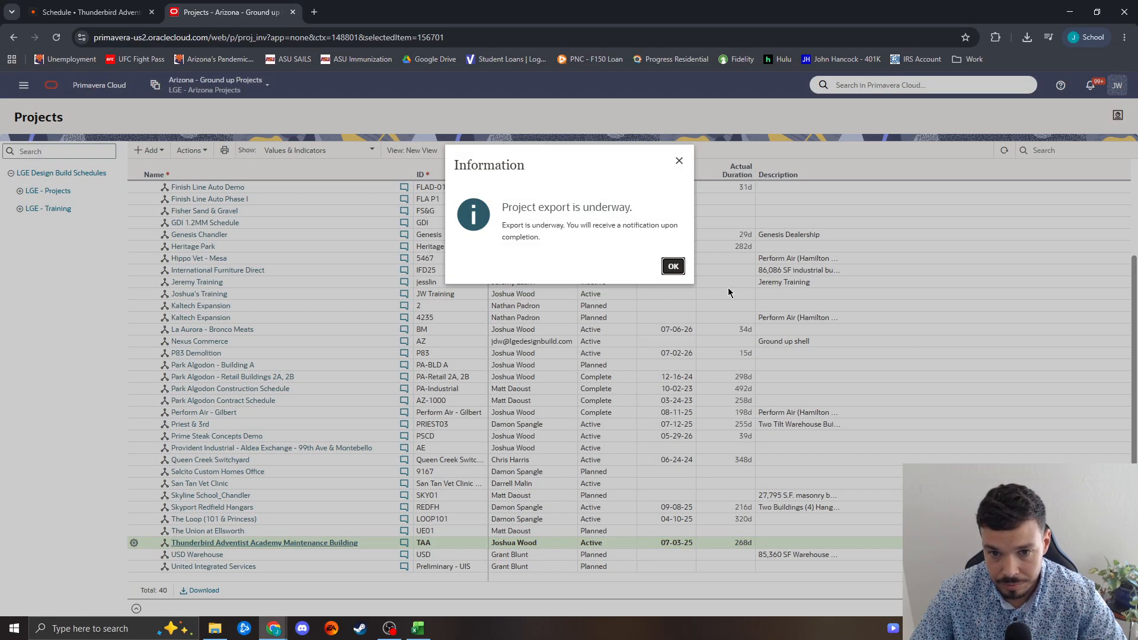
left_click(674, 267)
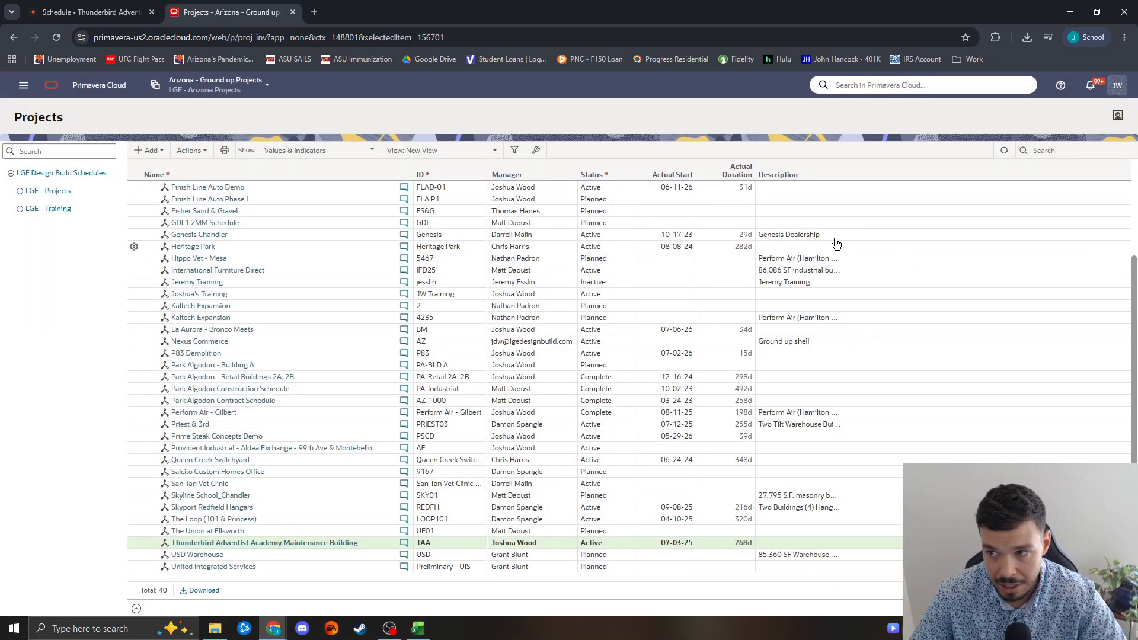
Step: Download the exported project file from the newest export notification in the inbox
left_click(1092, 87)
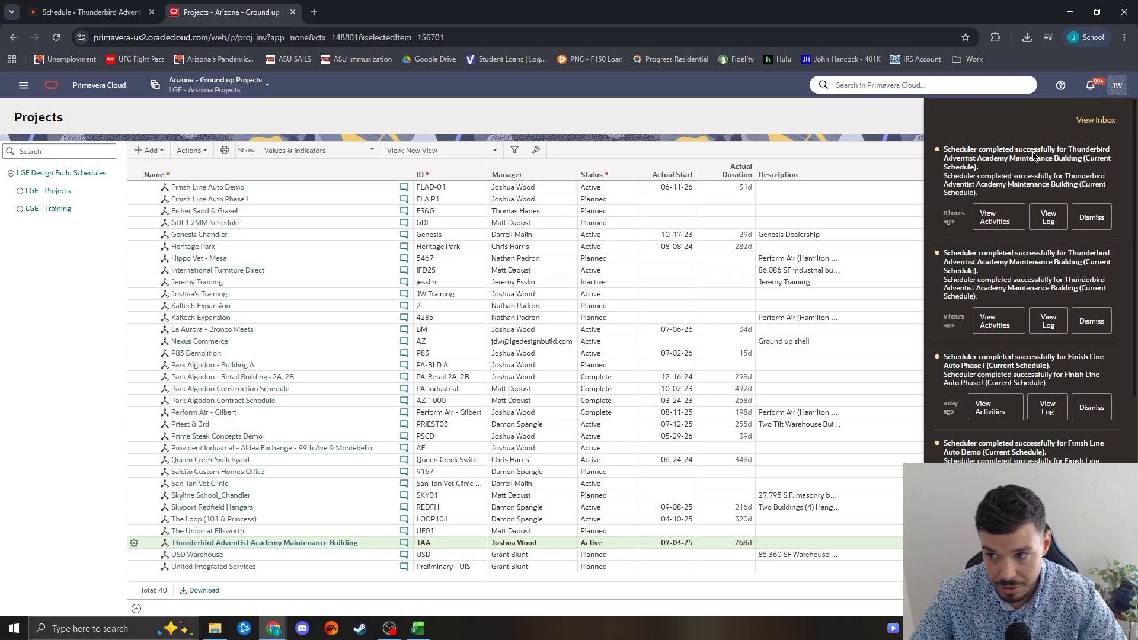
left_click(1095, 121)
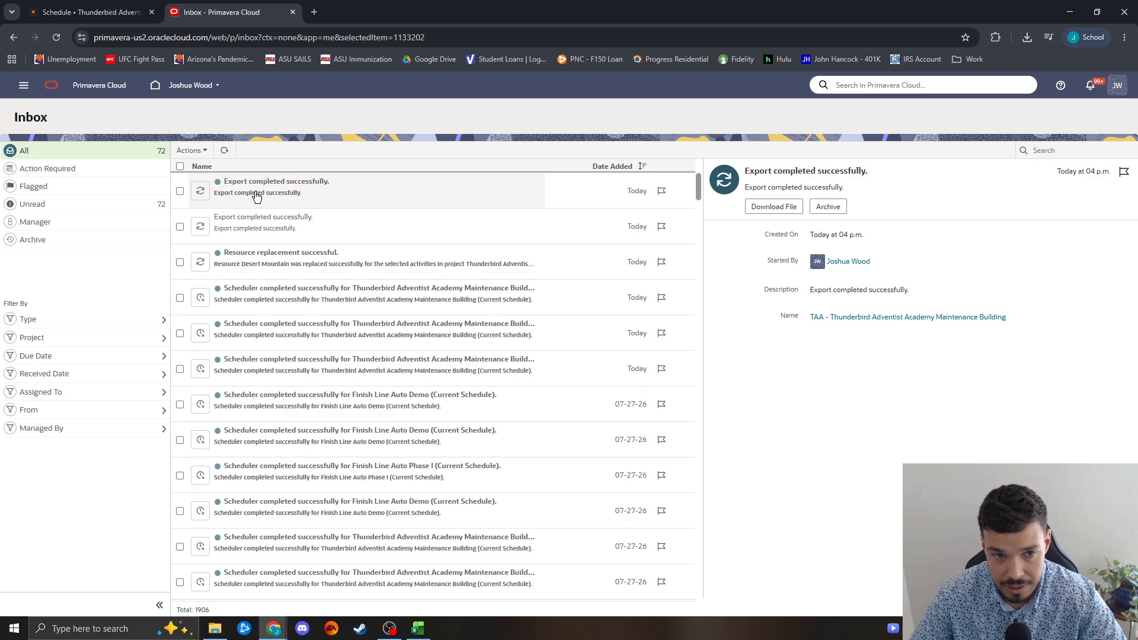
left_click(256, 196)
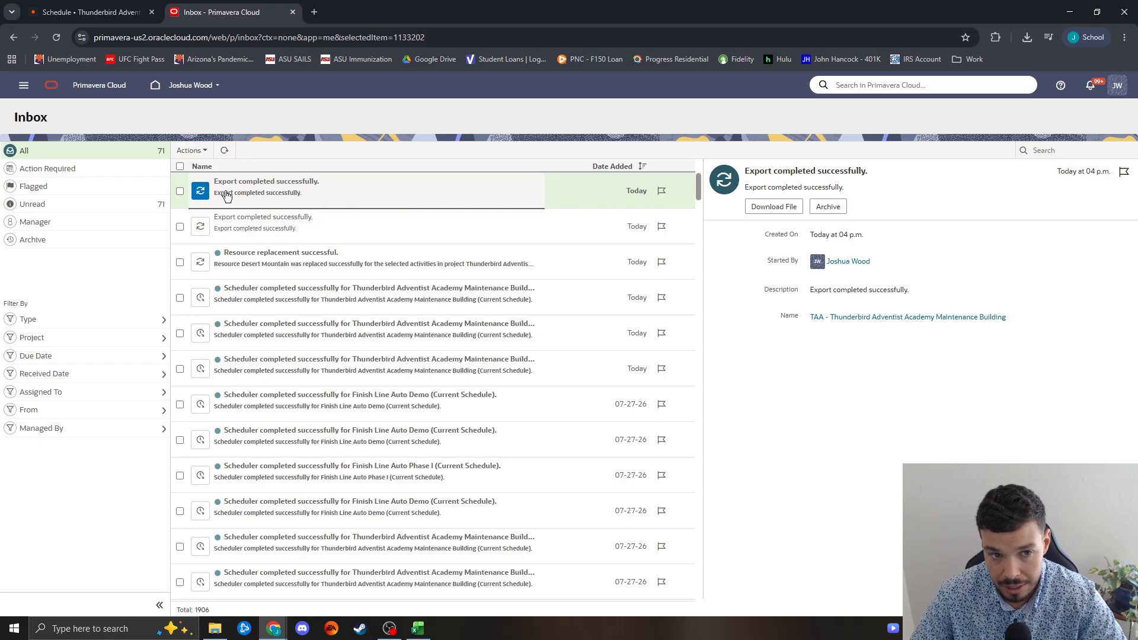
left_click(250, 224)
left_click(280, 194)
left_click(765, 207)
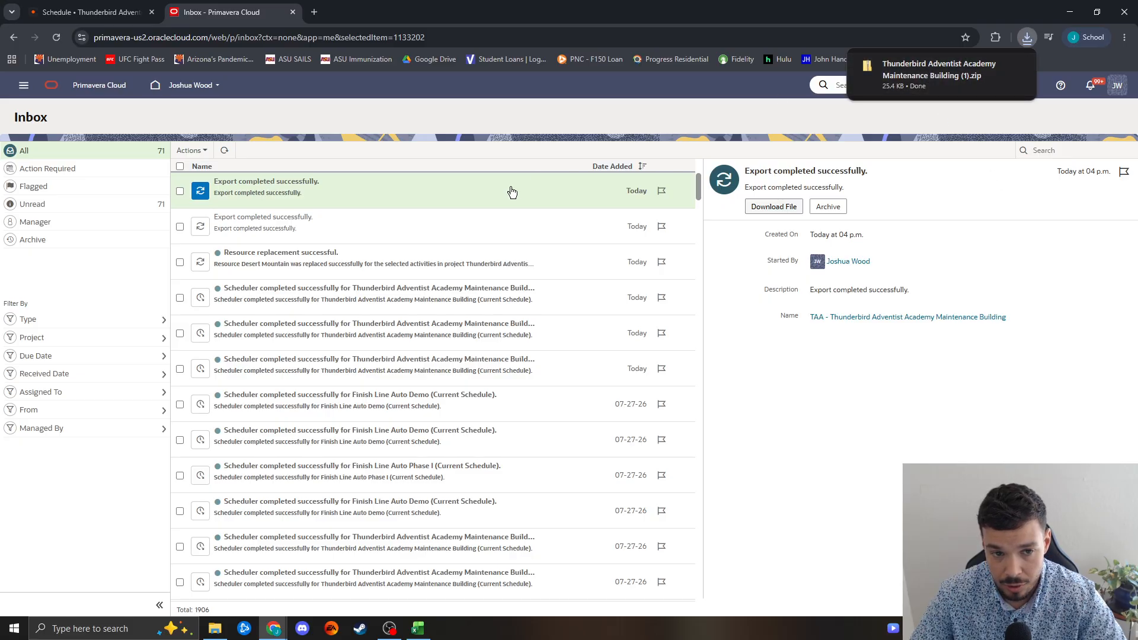
Step: Open the downloaded Thunderbird Adventist Academy Maintenance Building (1).zip to view its contents, keeping its window minimized
left_click(948, 80)
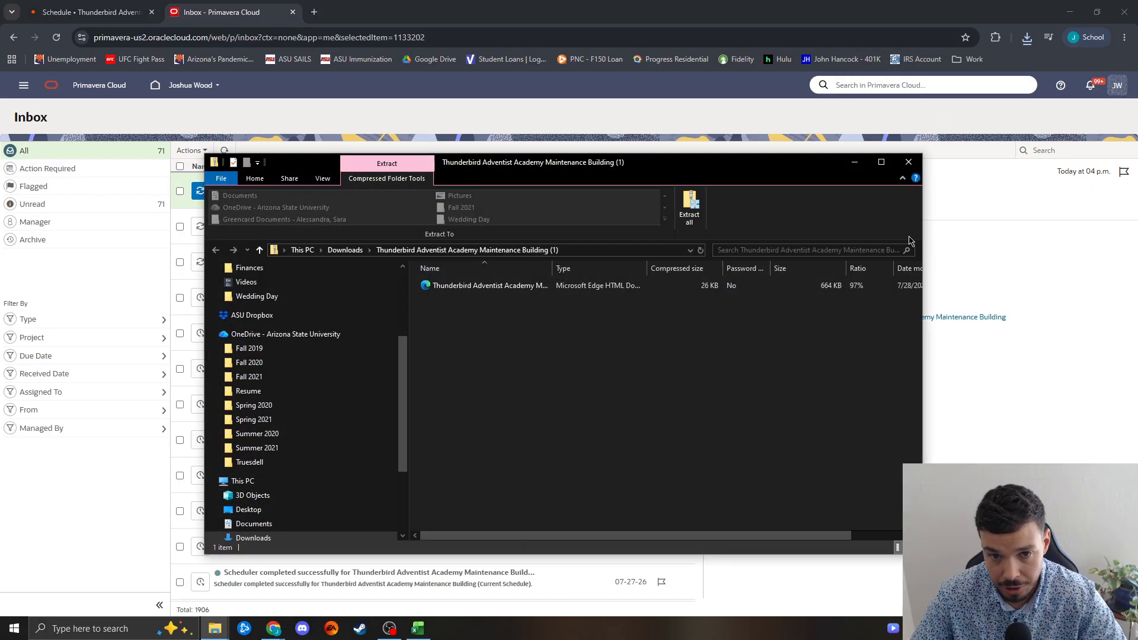
scroll(355, 413, "up", 3)
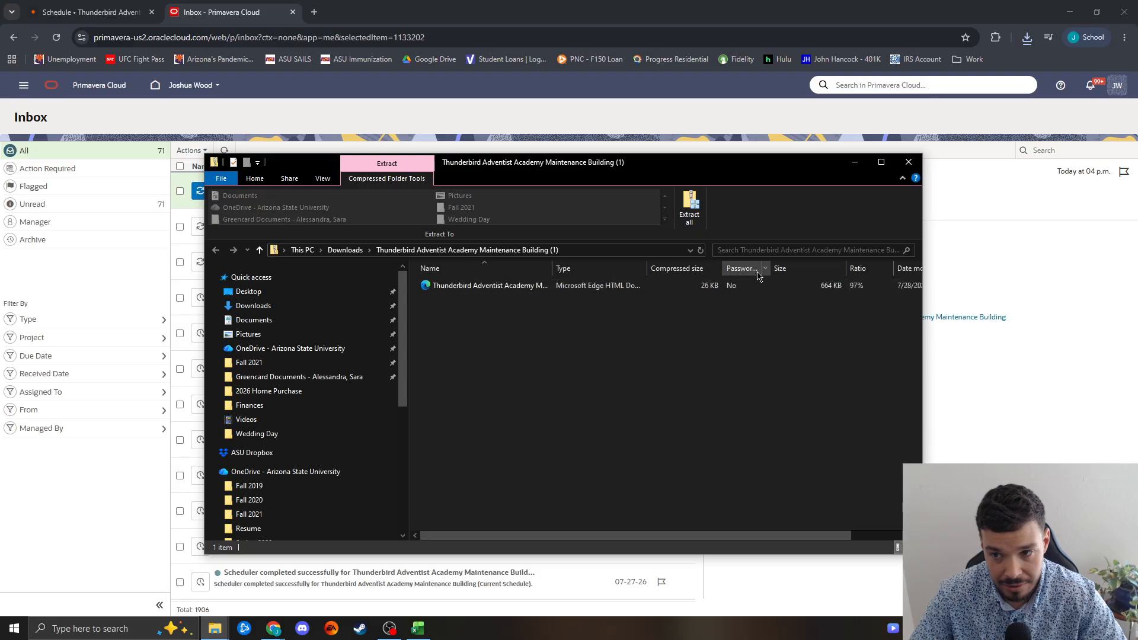
left_click(854, 162)
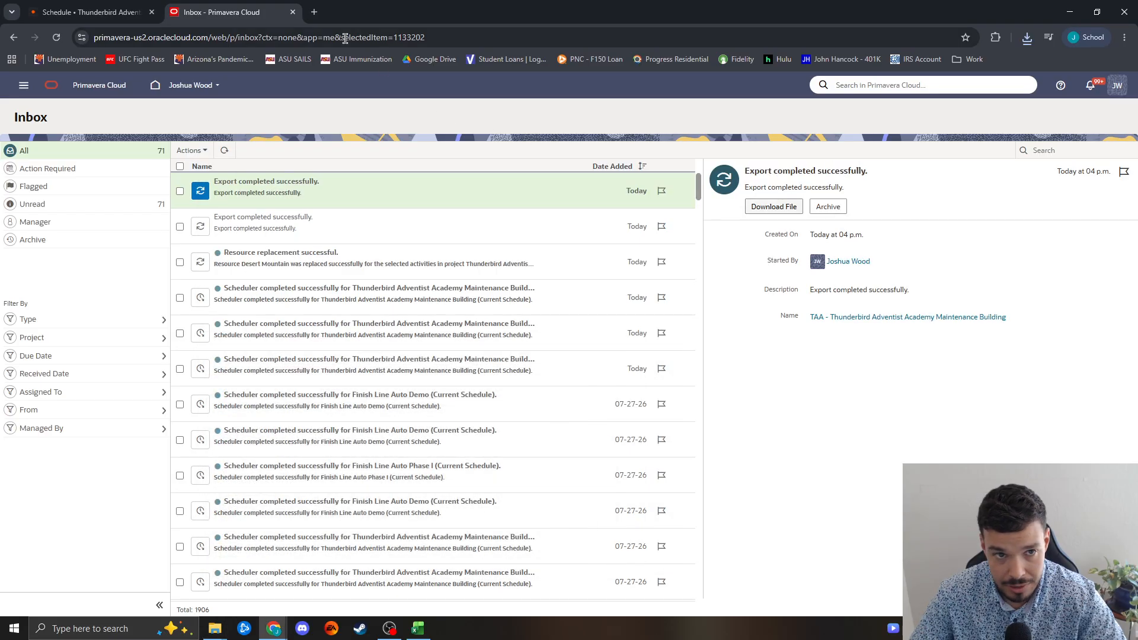
Step: Switch to Procore and open the project's legacy Schedule tool, showing the Gantt chart from August 2025 onward
left_click(89, 12)
scroll(374, 290, "up", 20)
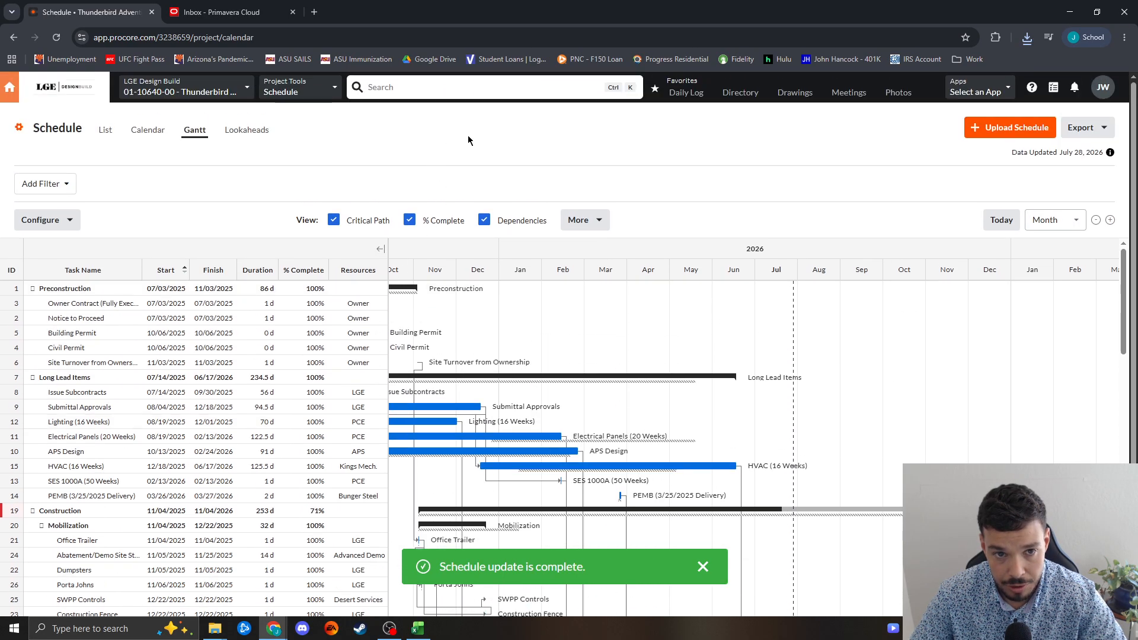
left_click(309, 90)
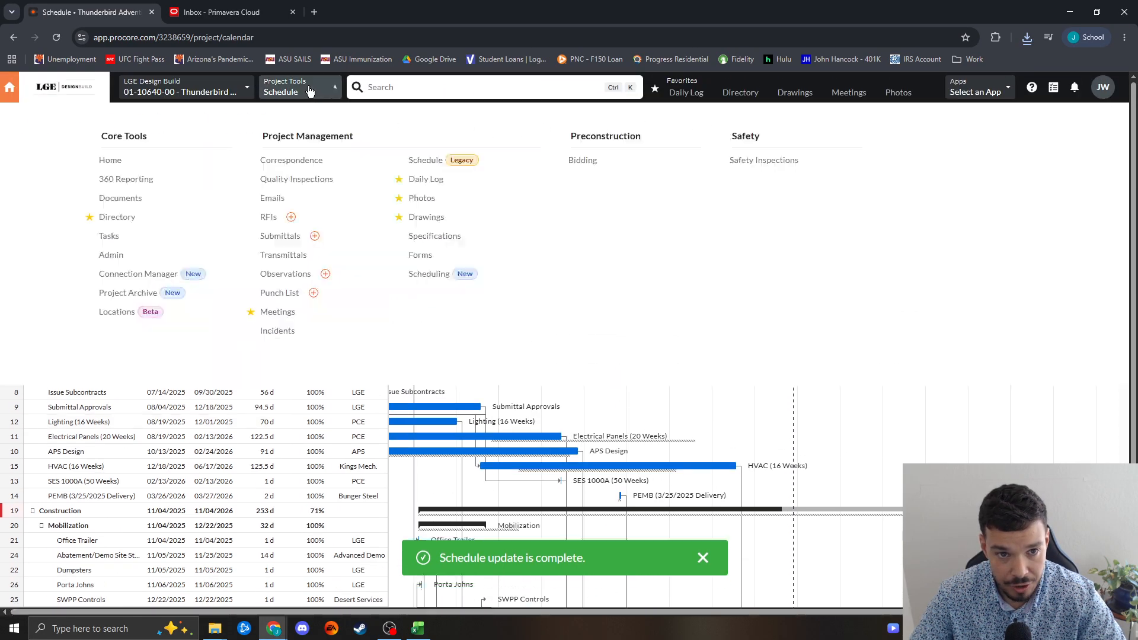
left_click(425, 162)
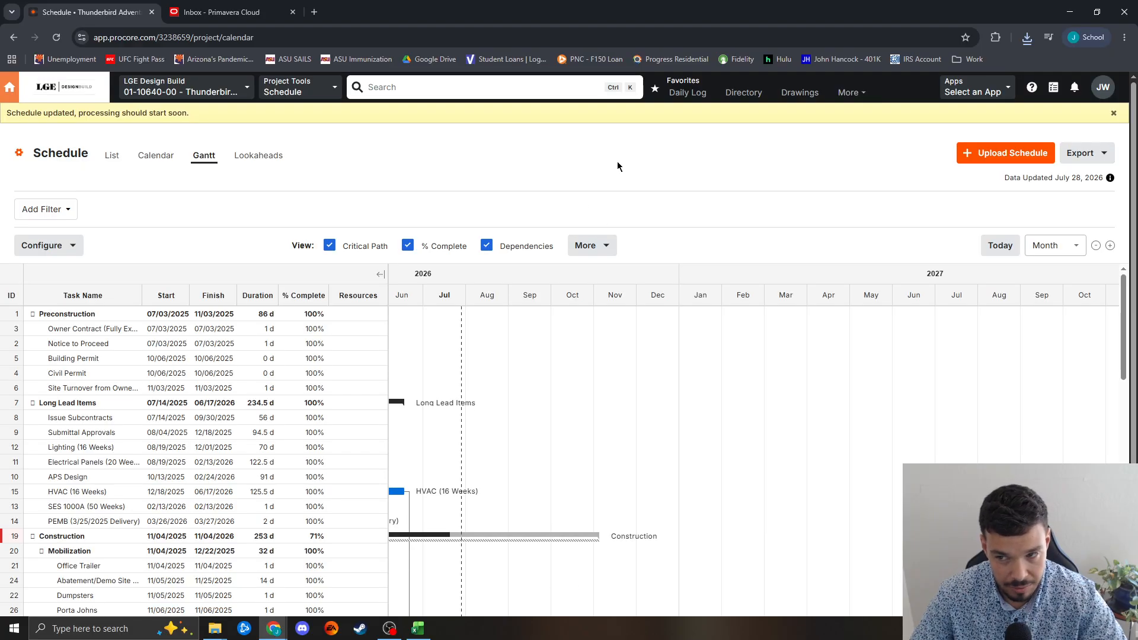
scroll(676, 186, "down", 1)
scroll(677, 186, "down", 3)
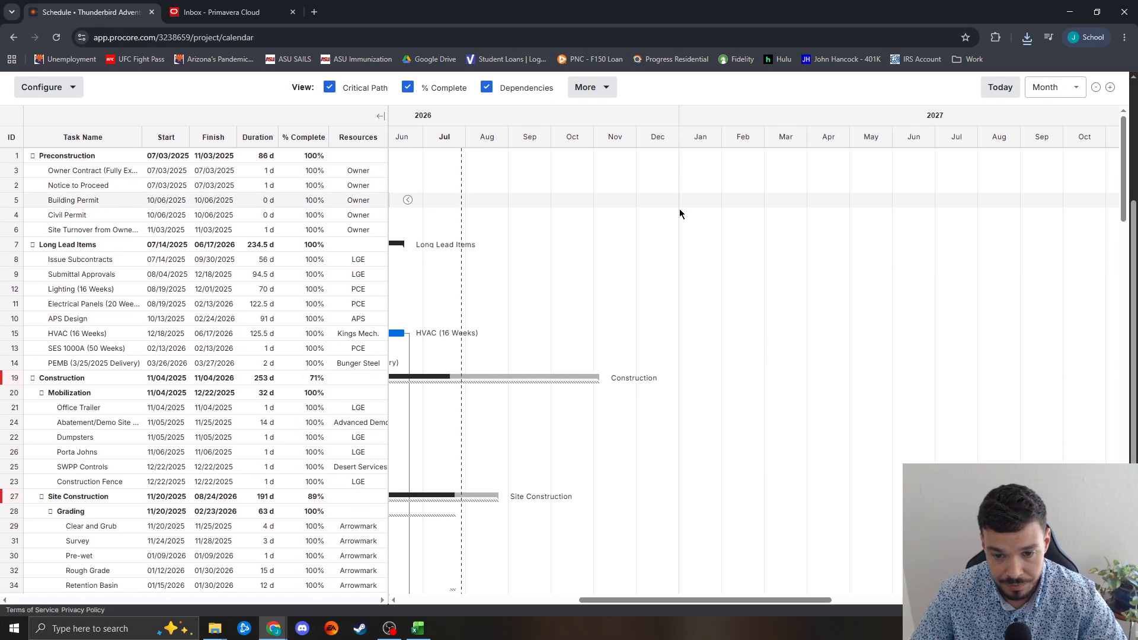
left_click_drag(661, 600, 509, 597)
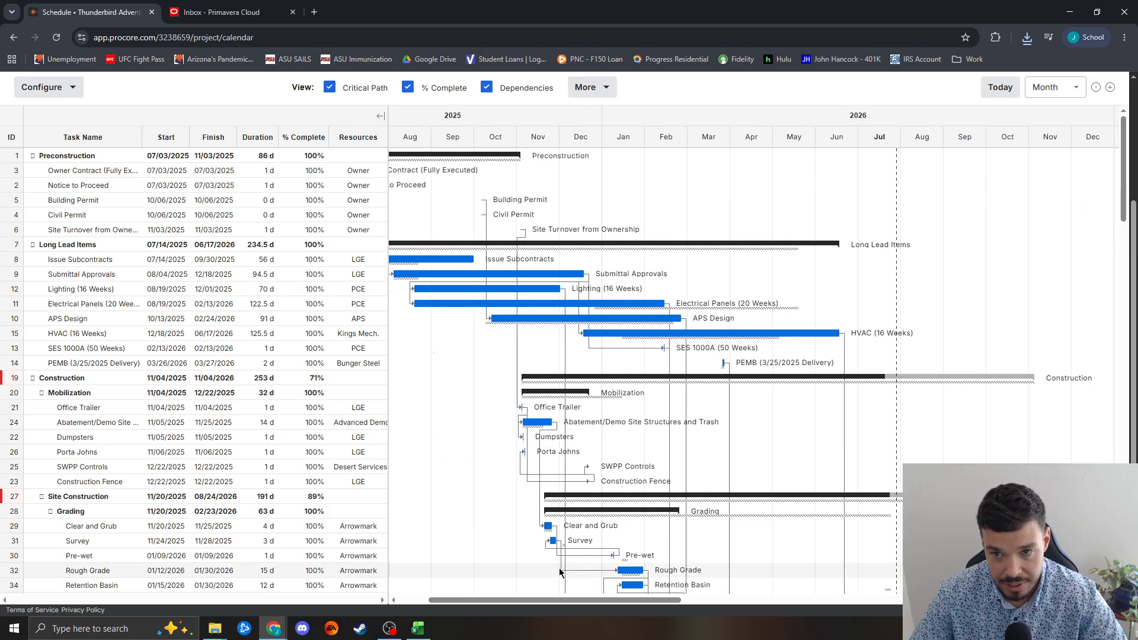
Step: Upload the Thunderbird Adventist Academy Maintenance Building XML file from the downloaded zip as the new schedule, attaching it through the browser
scroll(787, 340, "up", 3)
left_click(987, 155)
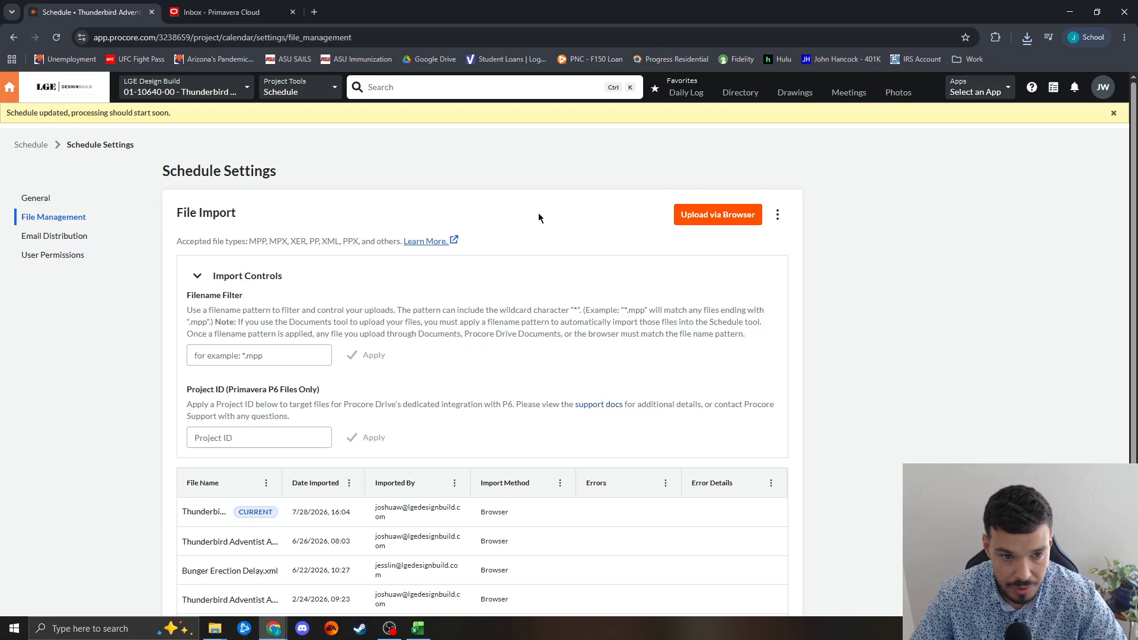
left_click(699, 214)
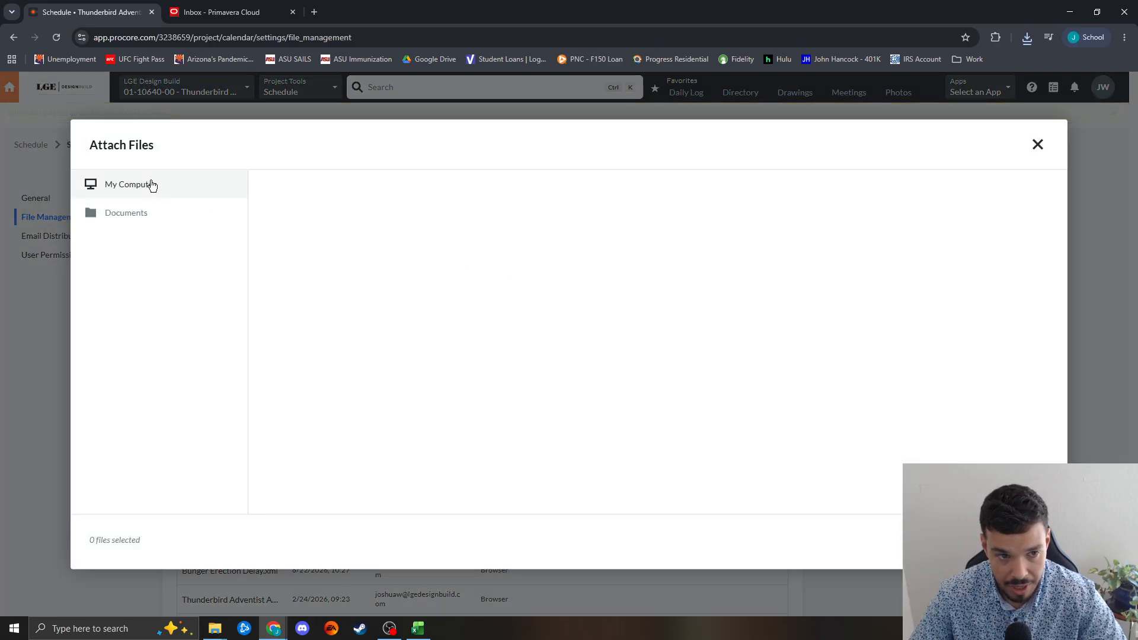
left_click(125, 185)
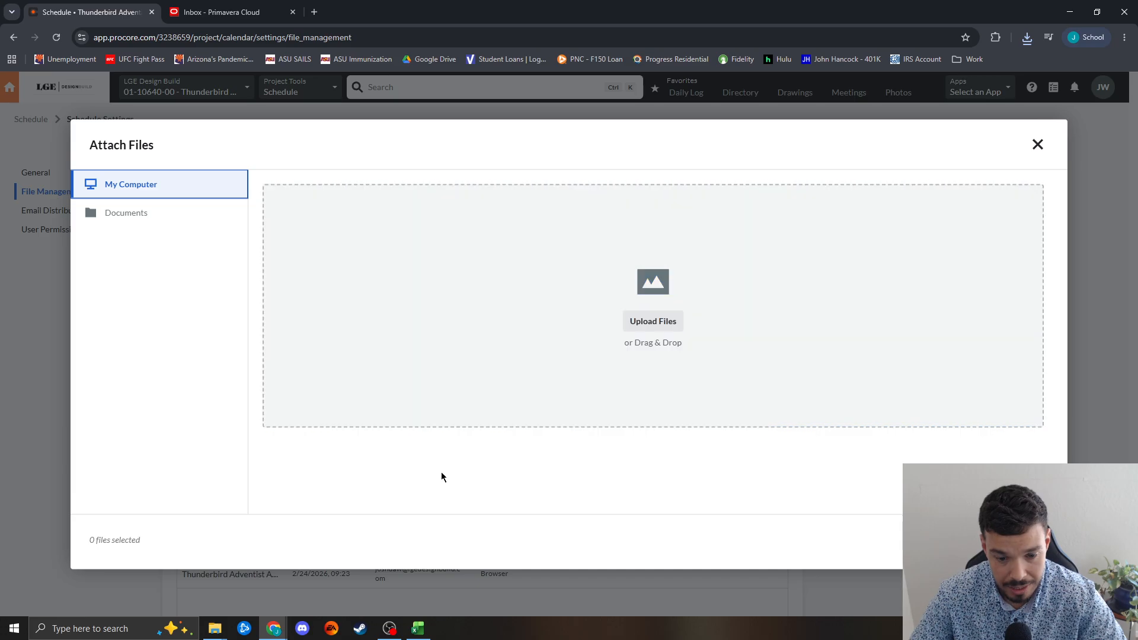
left_click(215, 629)
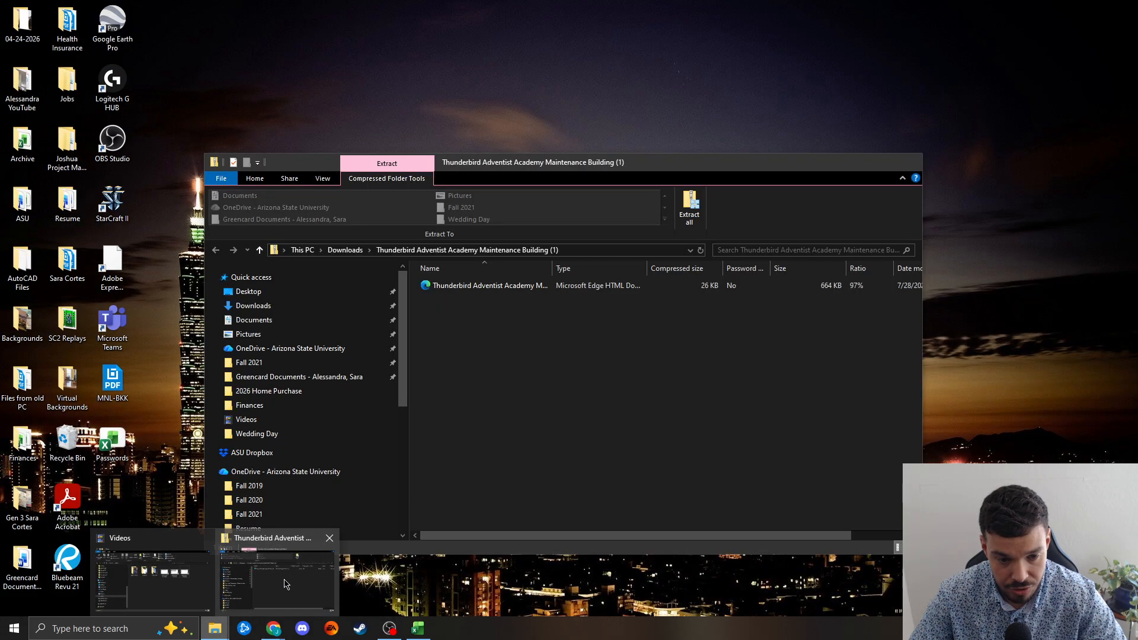
left_click(285, 585)
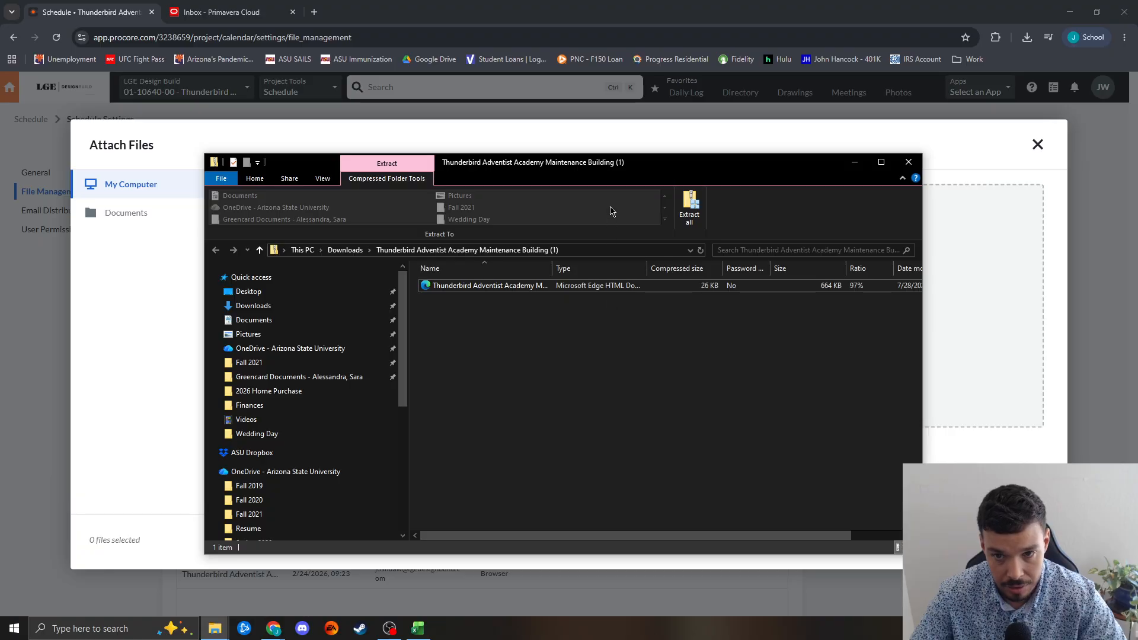
left_click_drag(606, 169, 600, 453)
left_click_drag(514, 574, 647, 313)
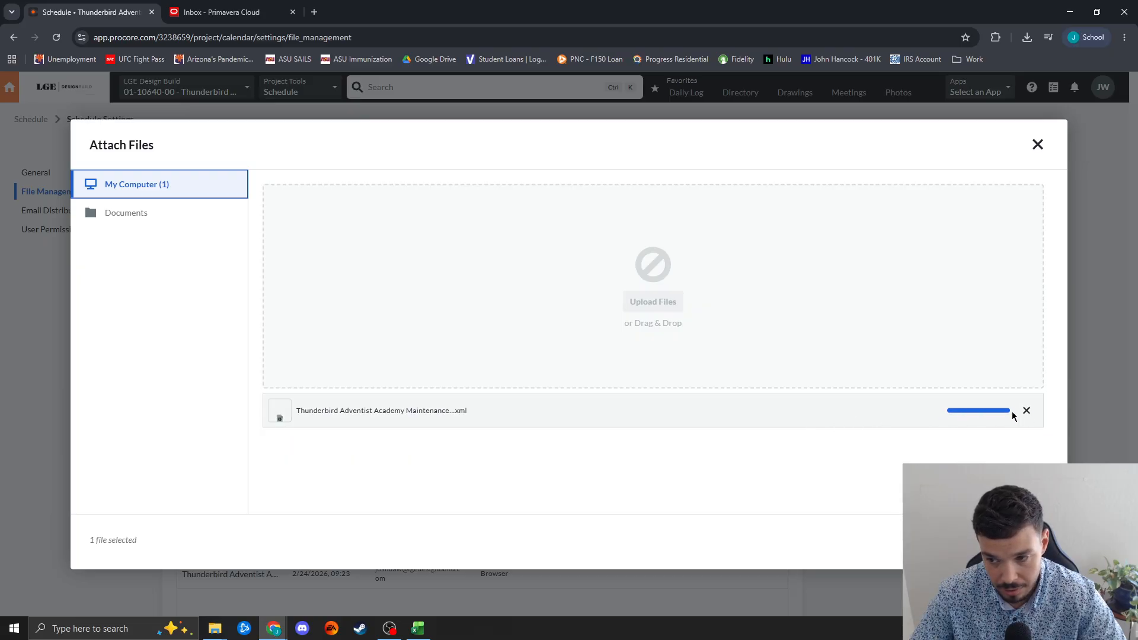
left_click(1024, 542)
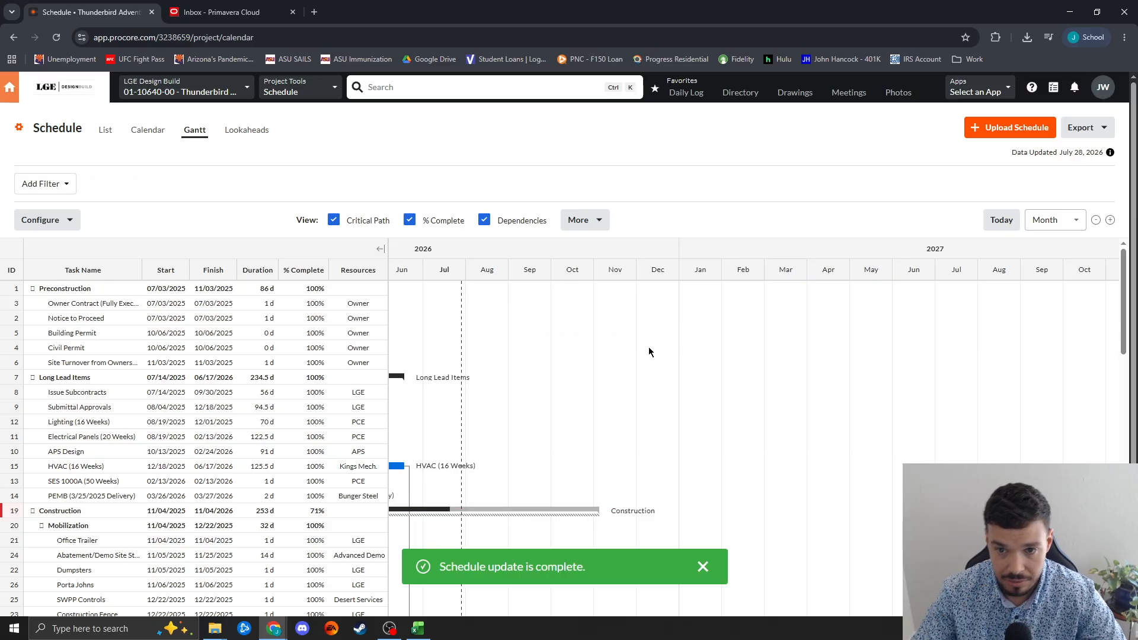
Step: Examine the Gantt chart from mid-2025 at the week and day timescales, returning it to the month timescale
scroll(715, 203, "down", 2)
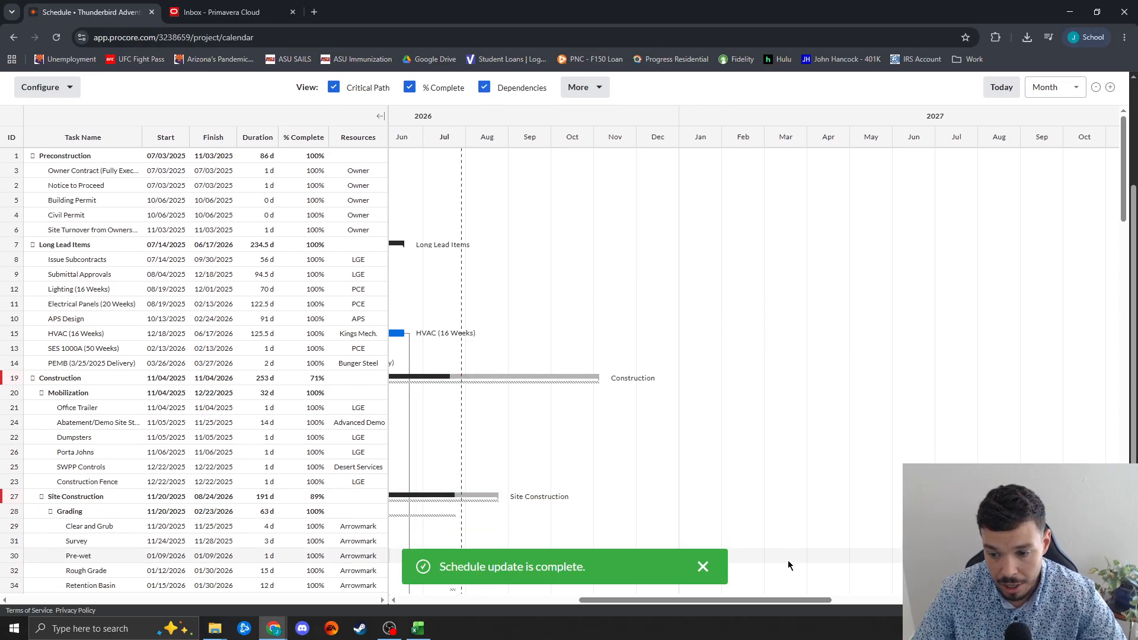
left_click_drag(799, 601, 622, 609)
scroll(890, 249, "up", 2)
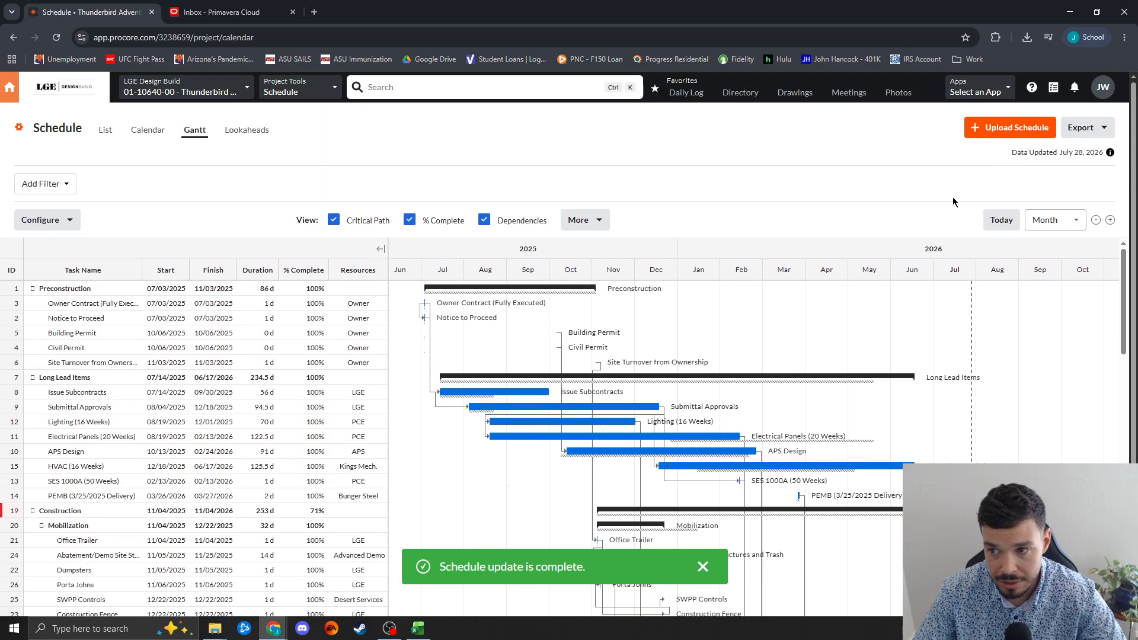
left_click(1071, 224)
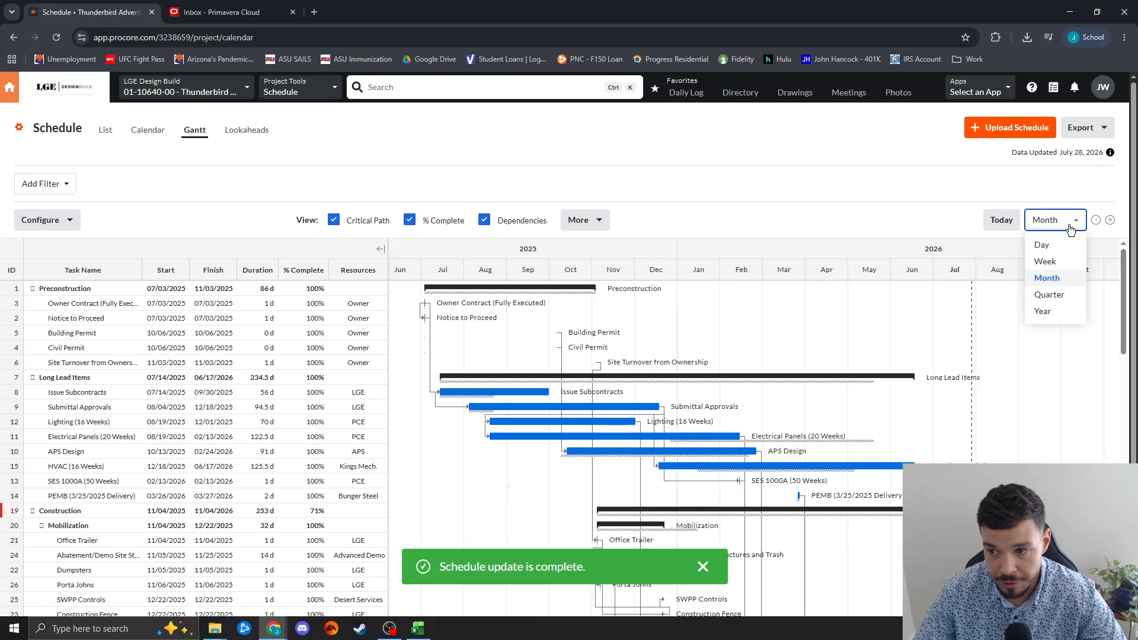
left_click(1046, 262)
left_click(1067, 224)
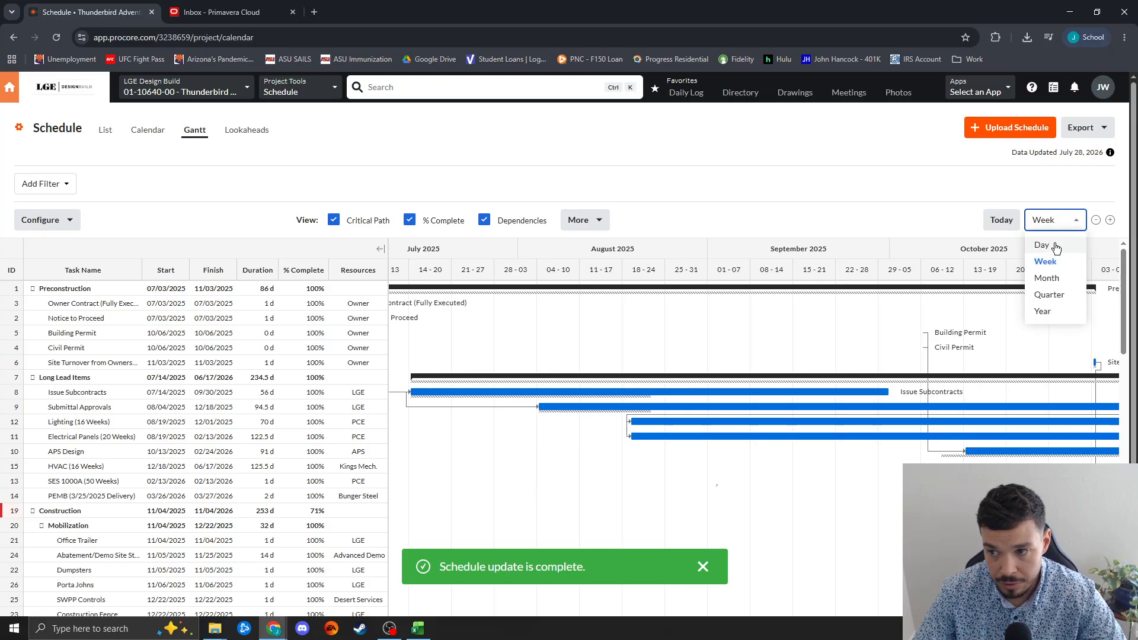
left_click(1049, 245)
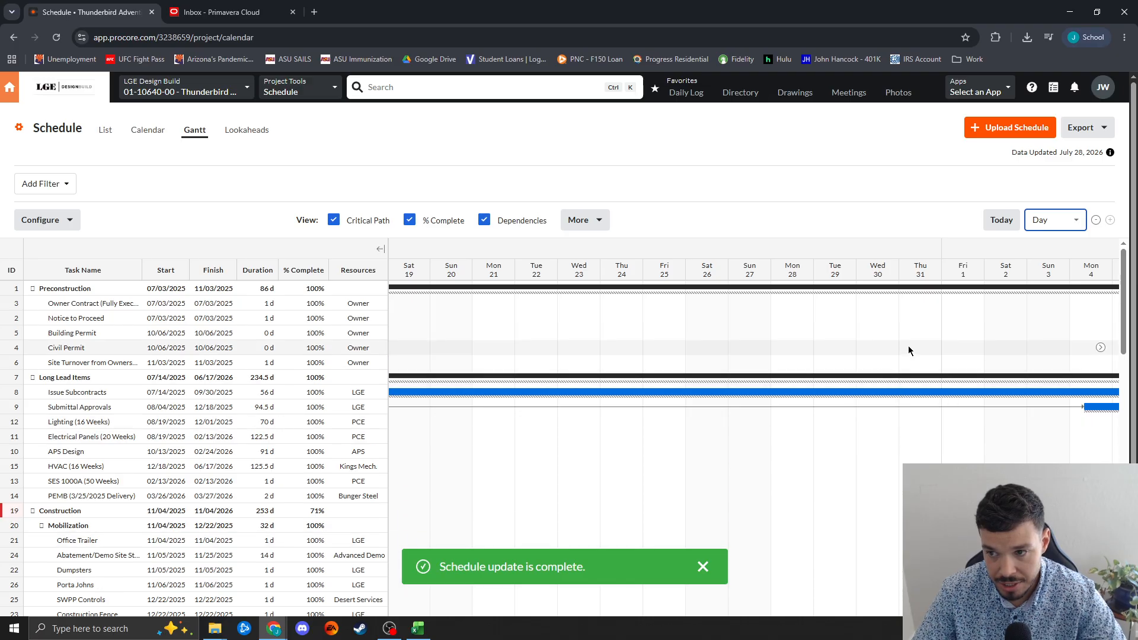
left_click(1049, 220)
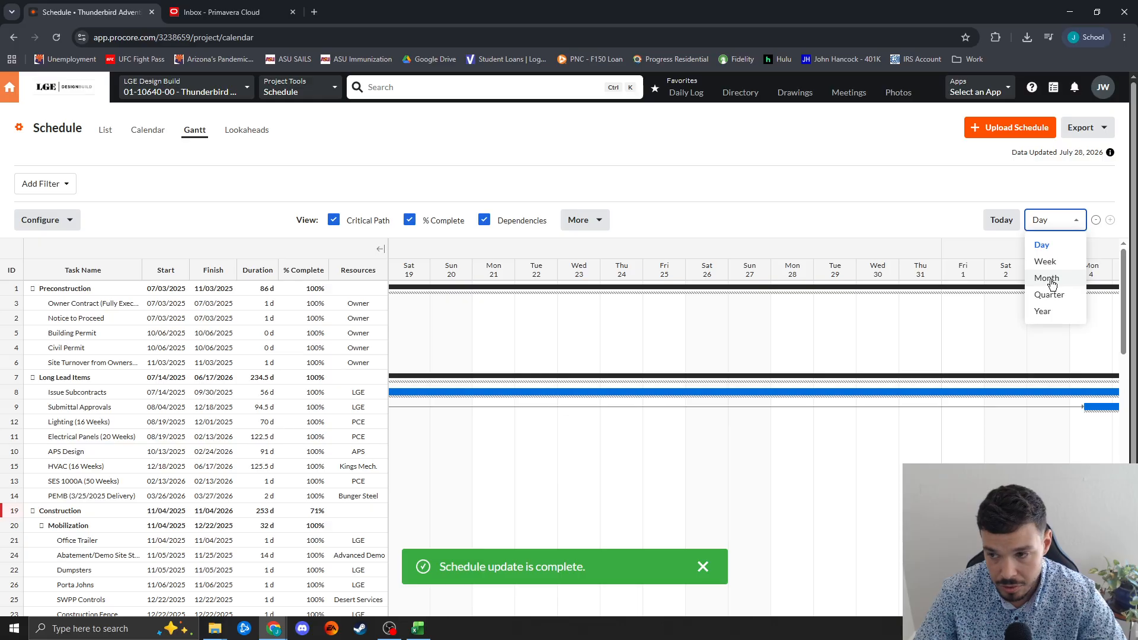
left_click(1047, 279)
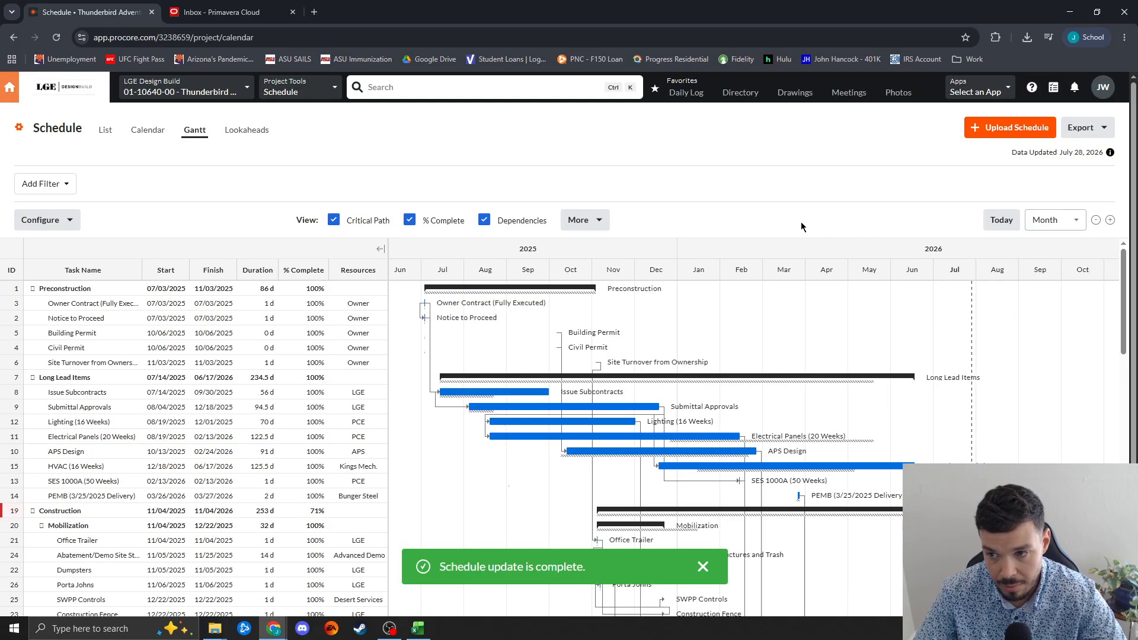
Step: Review the updated Gantt tasks, dates and bars from Preconstruction through the Site Construction concrete work
scroll(800, 237, "down", 2)
scroll(797, 259, "up", 2)
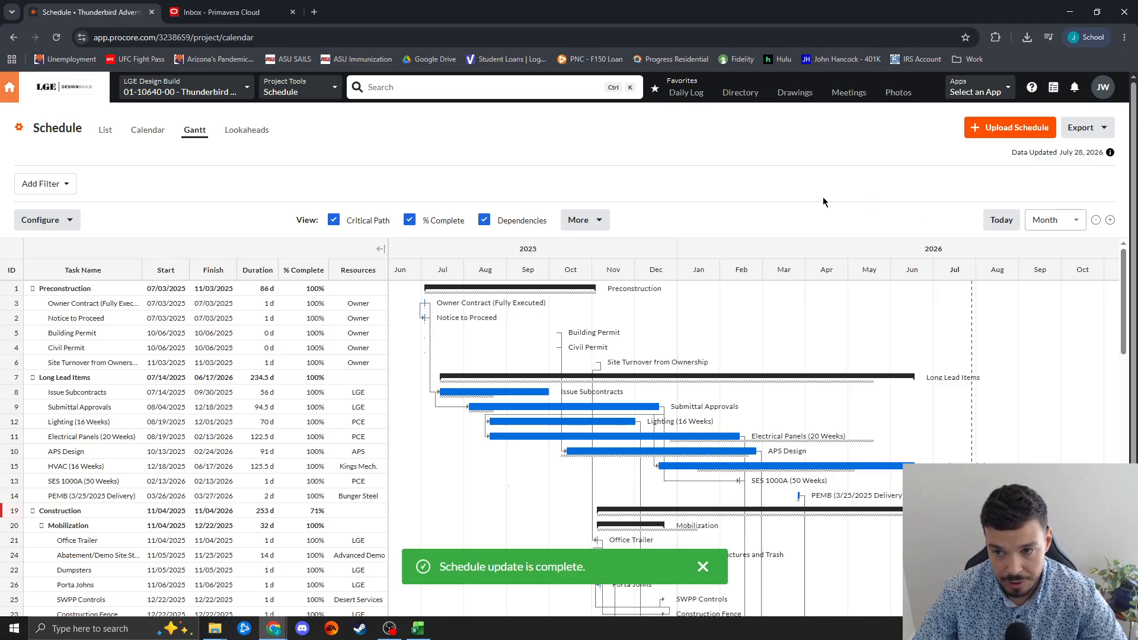
scroll(644, 160, "down", 2)
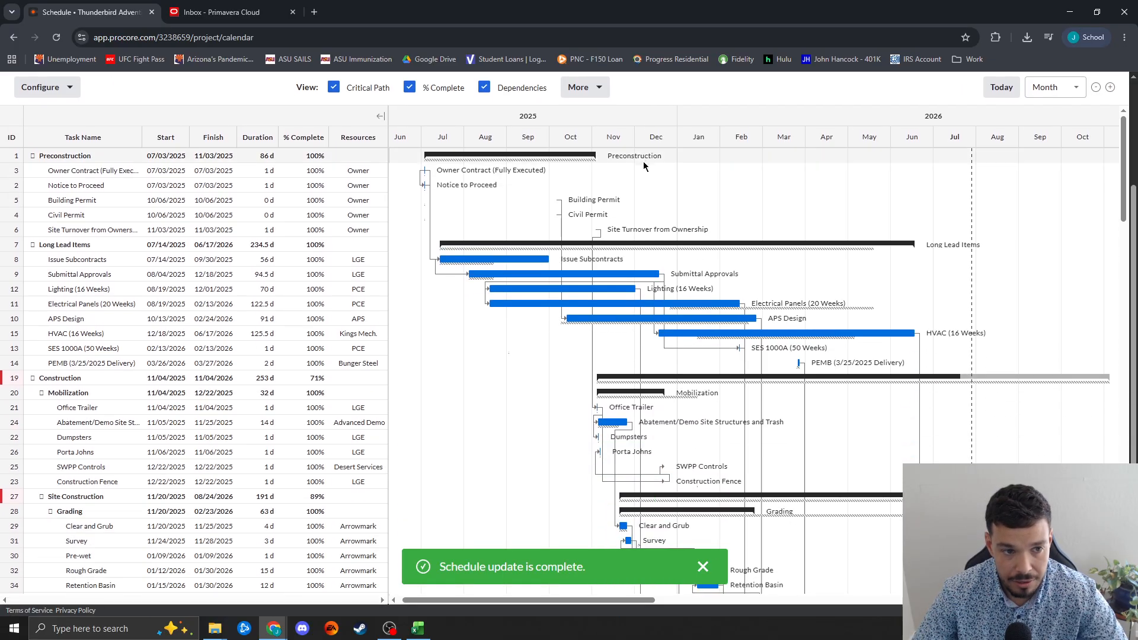
scroll(643, 161, "up", 2)
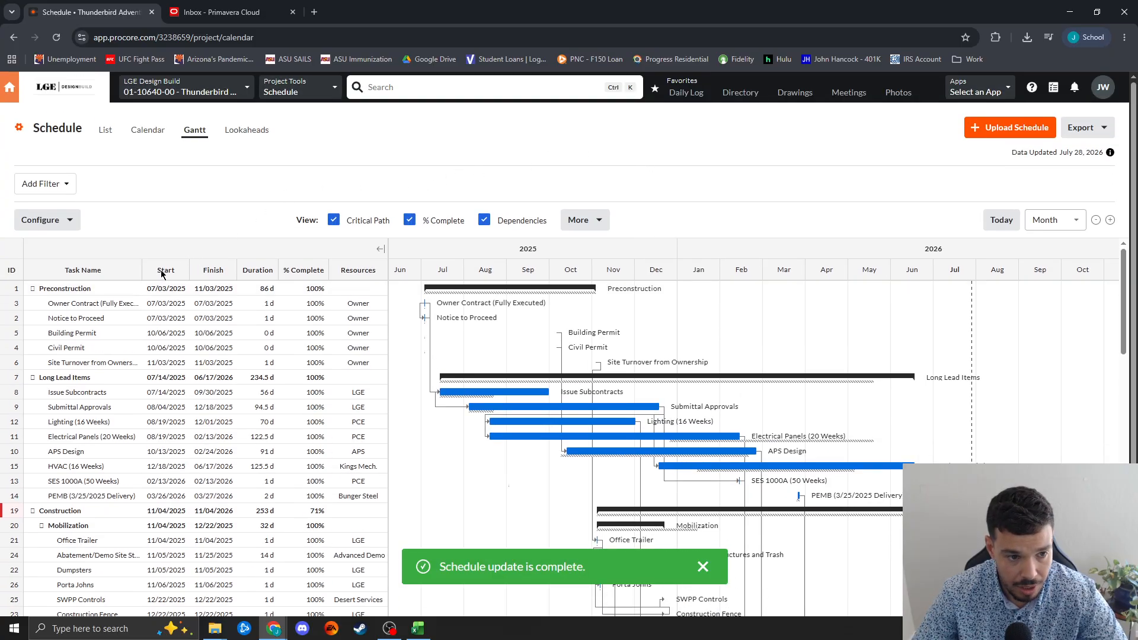
scroll(177, 308, "down", 3)
scroll(188, 325, "down", 3)
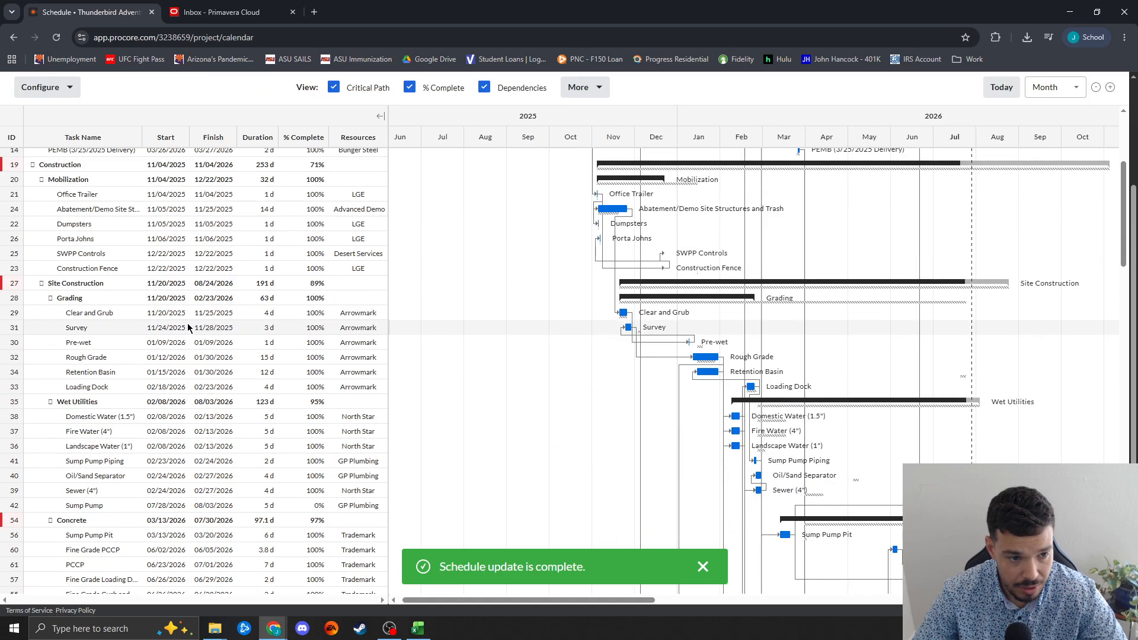
scroll(191, 314, "down", 2)
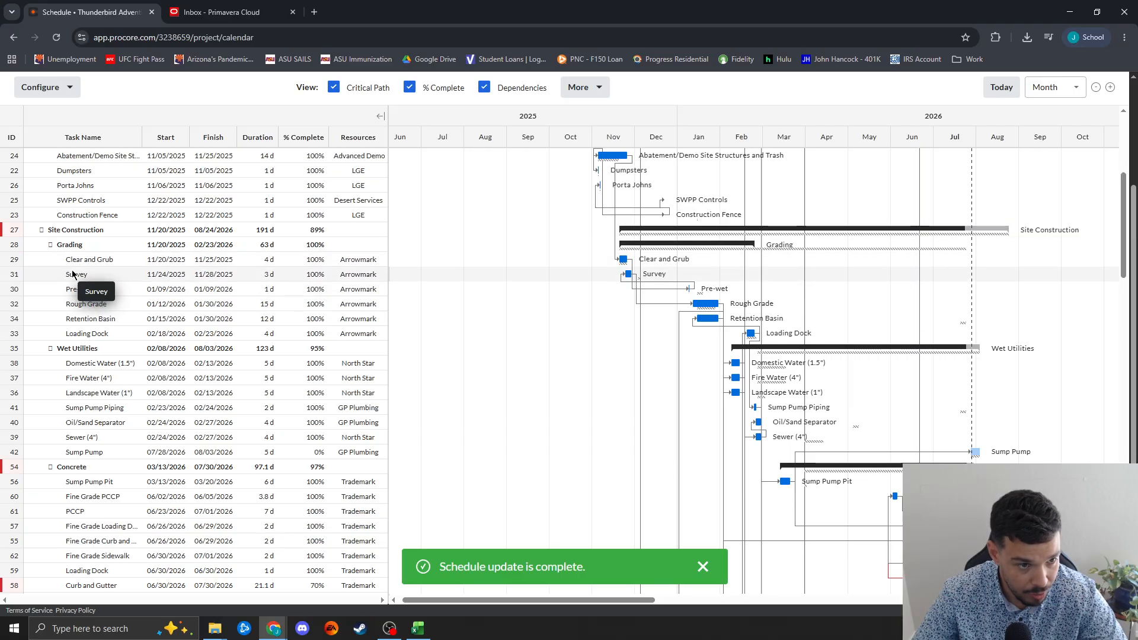
scroll(149, 314, "up", 8)
Step: Switch to Primavera Cloud and open the Thunderbird Adventist Academy Maintenance Building project by searching projects for "thun"
left_click(253, 4)
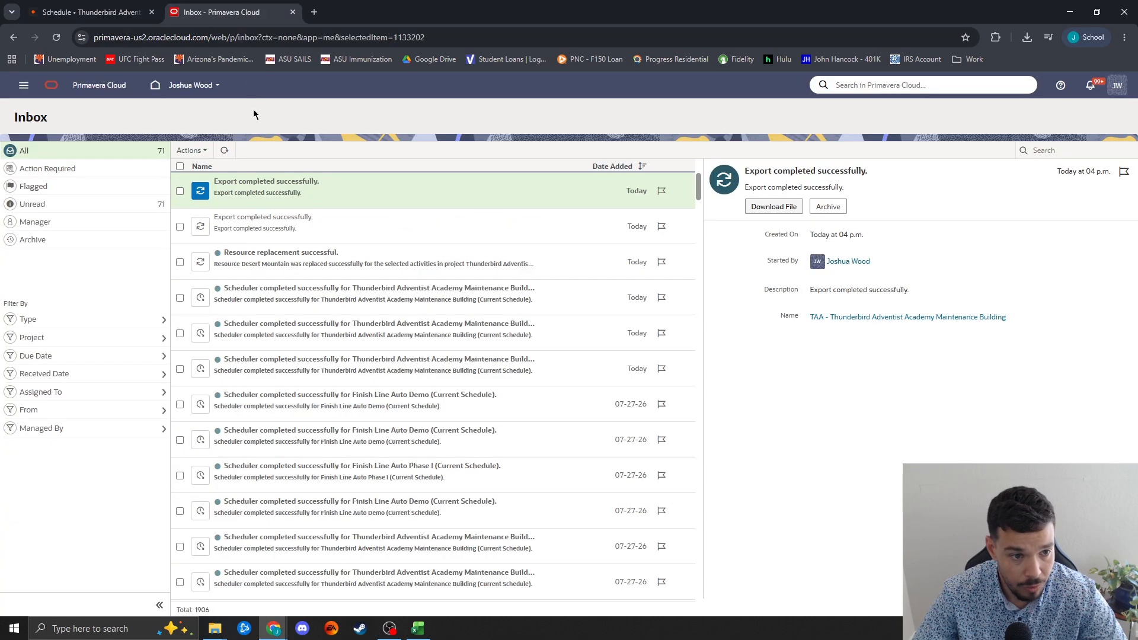
left_click(15, 39)
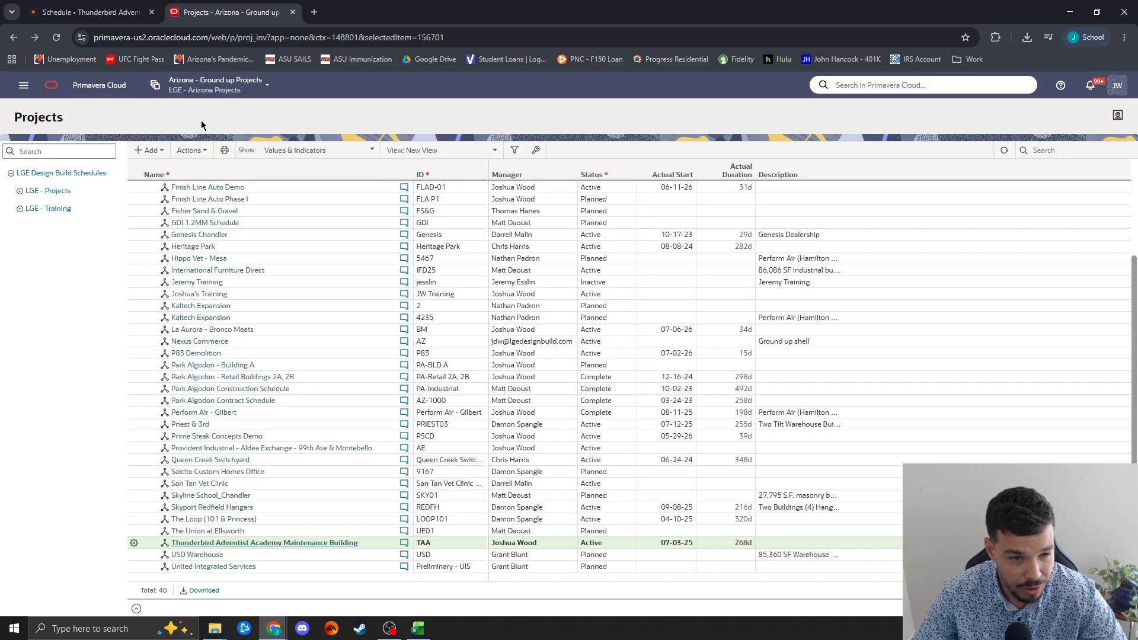
left_click(220, 84)
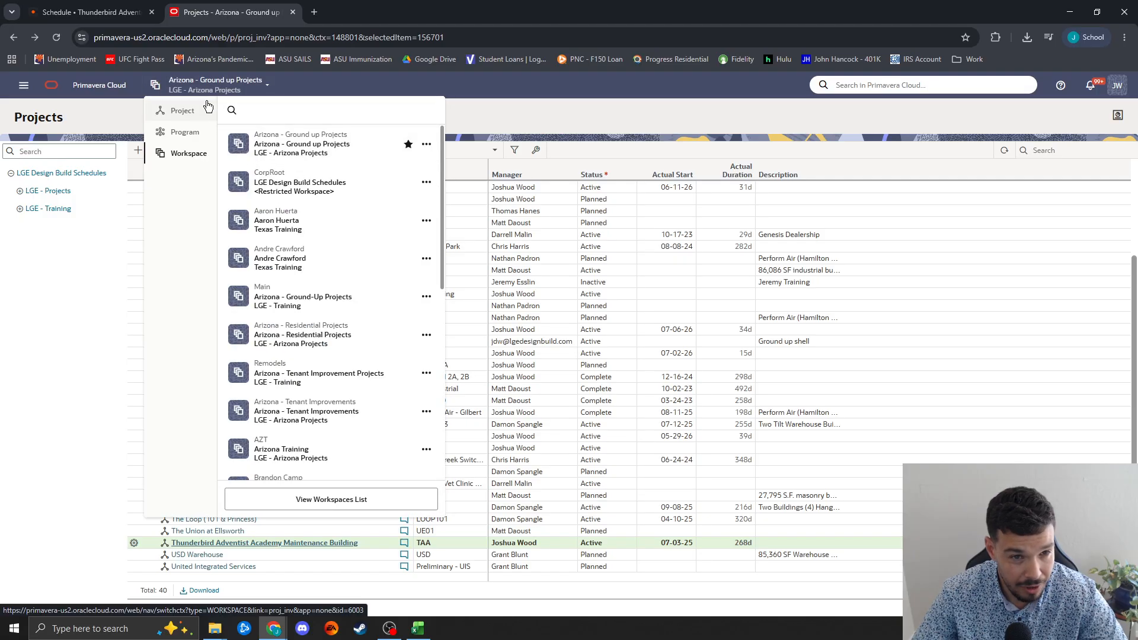
left_click(180, 115)
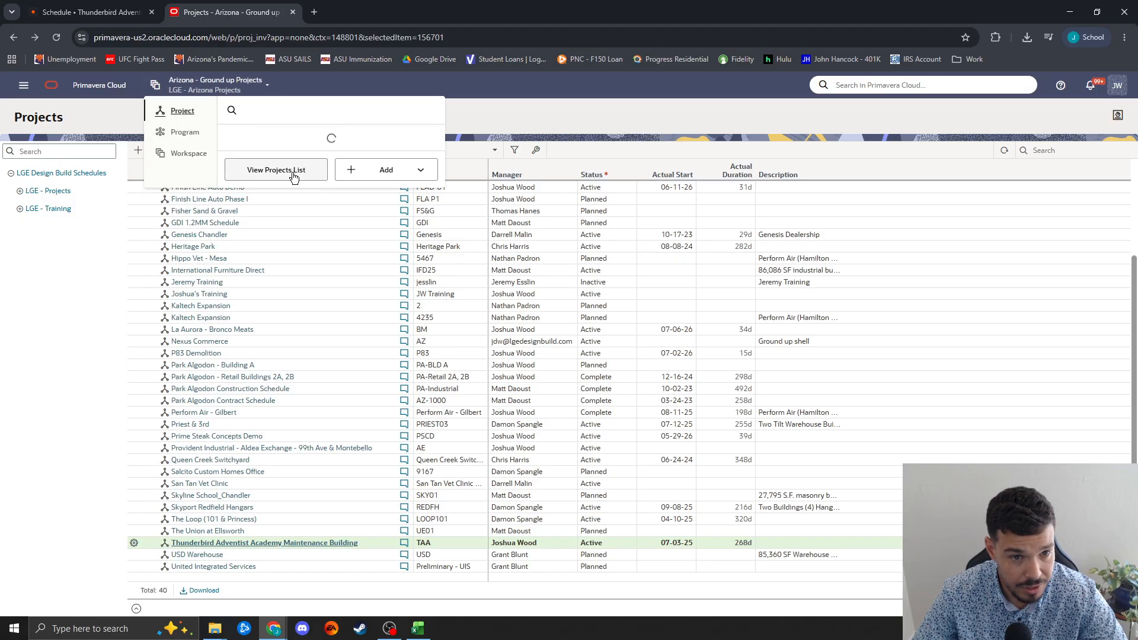
scroll(284, 381, "down", 10)
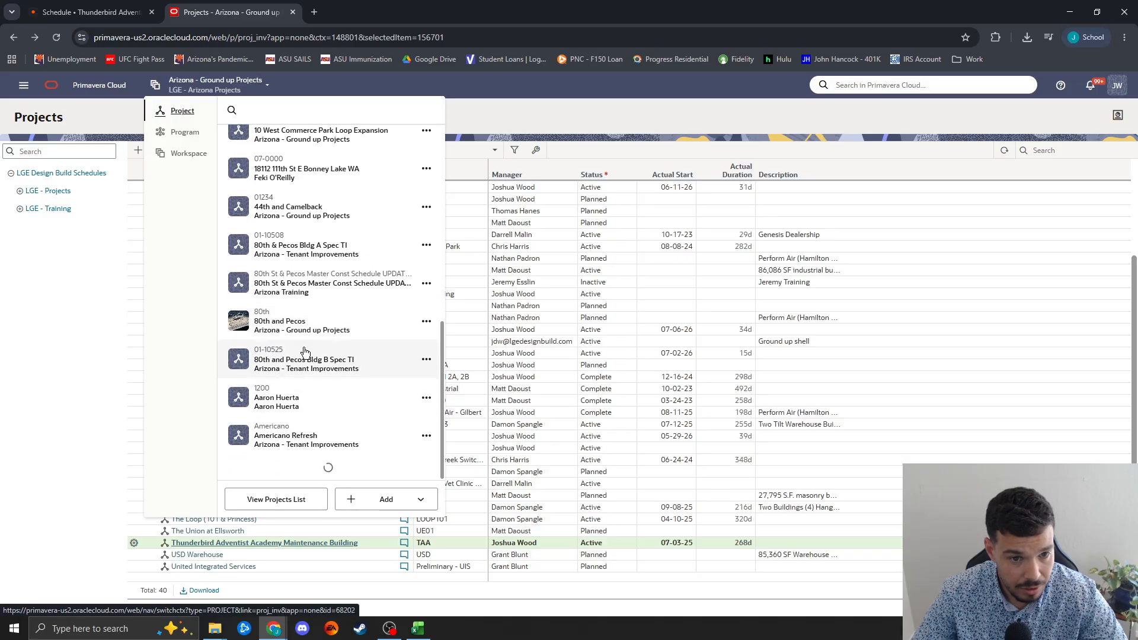
left_click(281, 109)
type("thun")
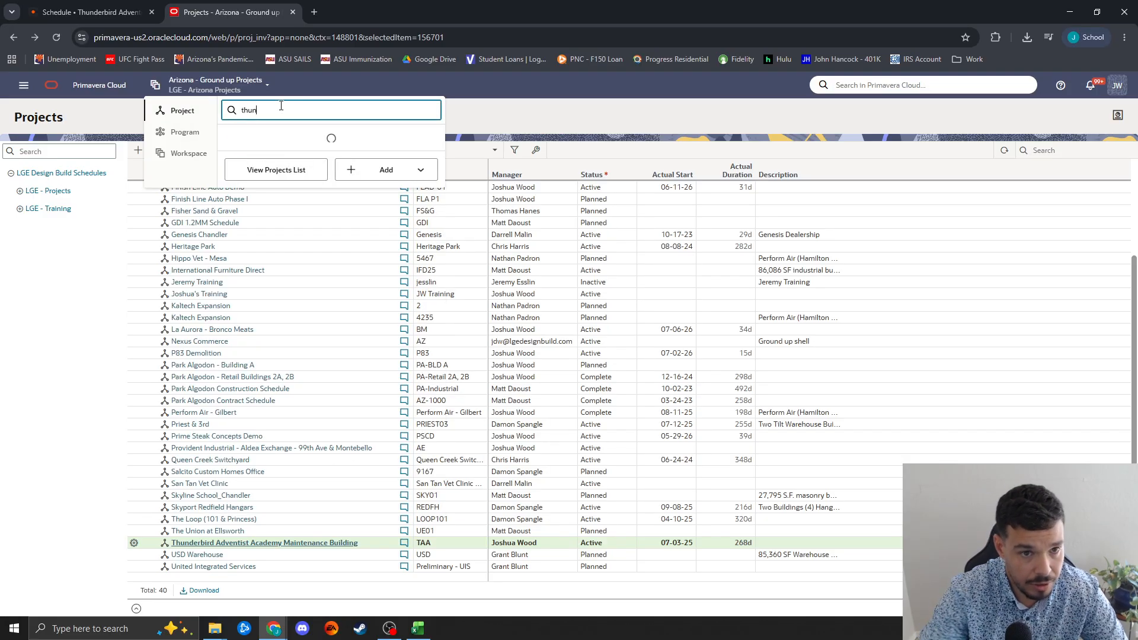
left_click(269, 155)
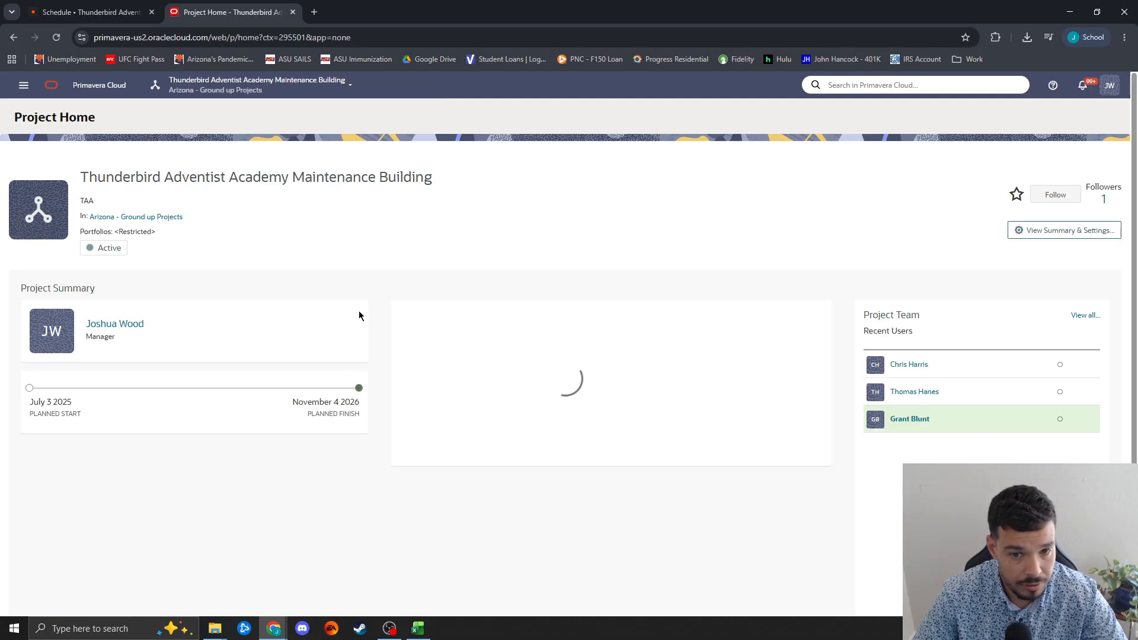
Step: Open the project's Activities schedule in Primavera Cloud
left_click(24, 85)
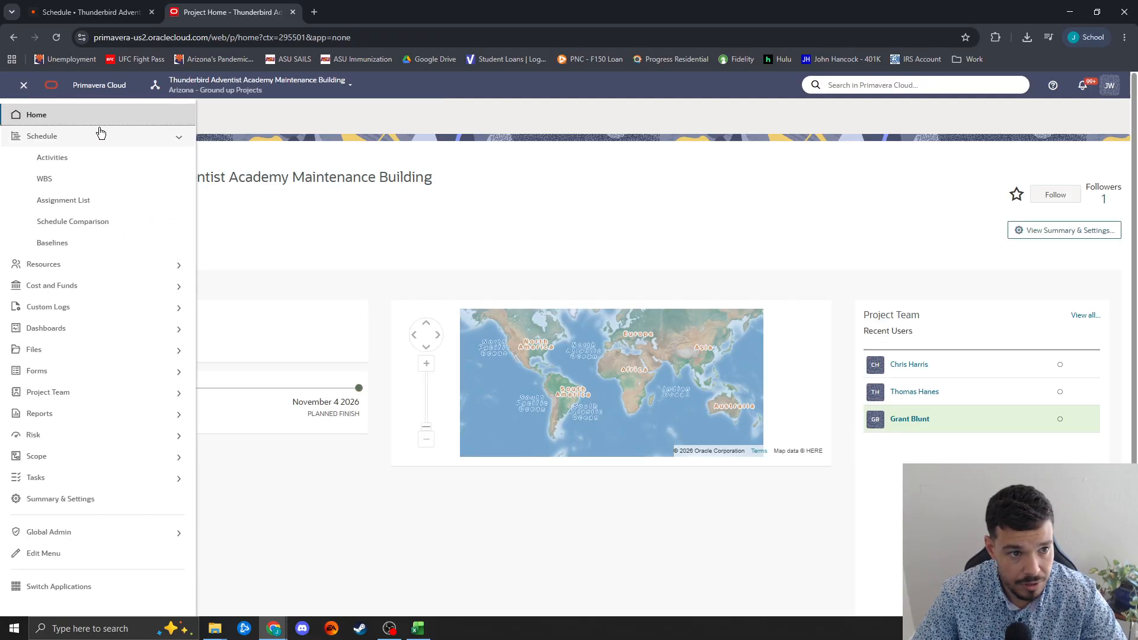
left_click(70, 153)
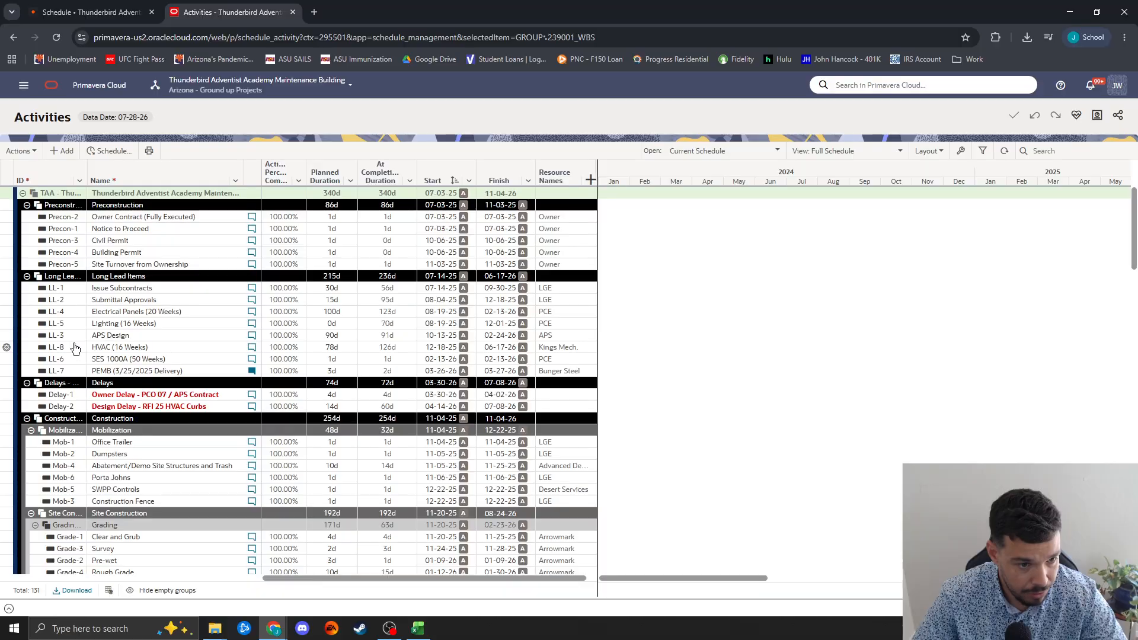
scroll(128, 324, "down", 1)
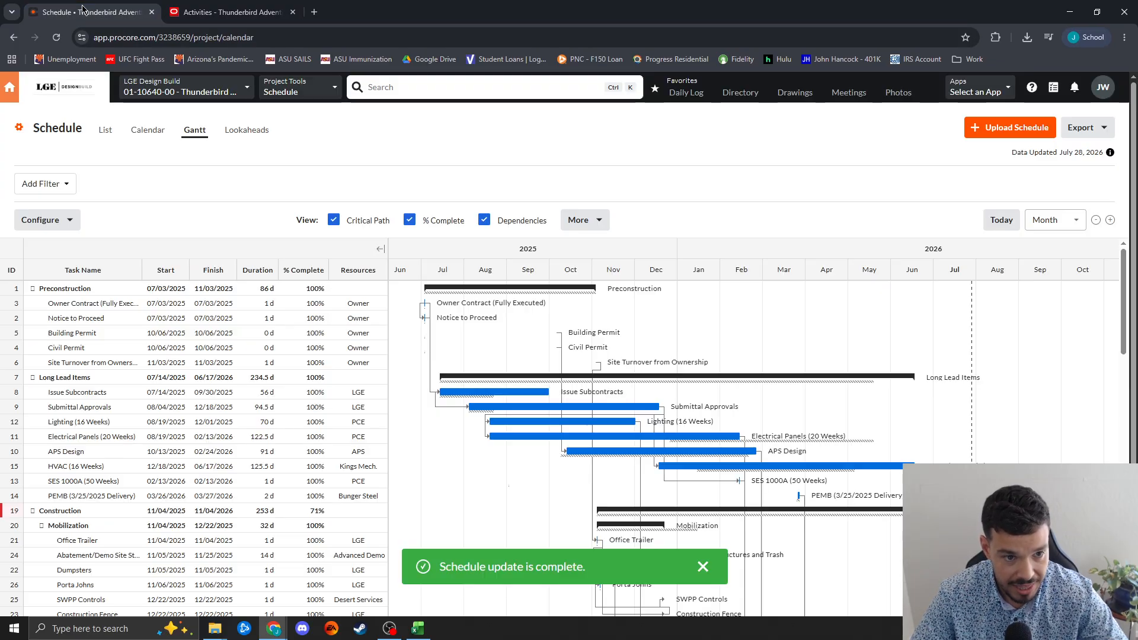
Step: Switch back to Procore and sort the Gantt task list by start date, earliest first
left_click(89, 12)
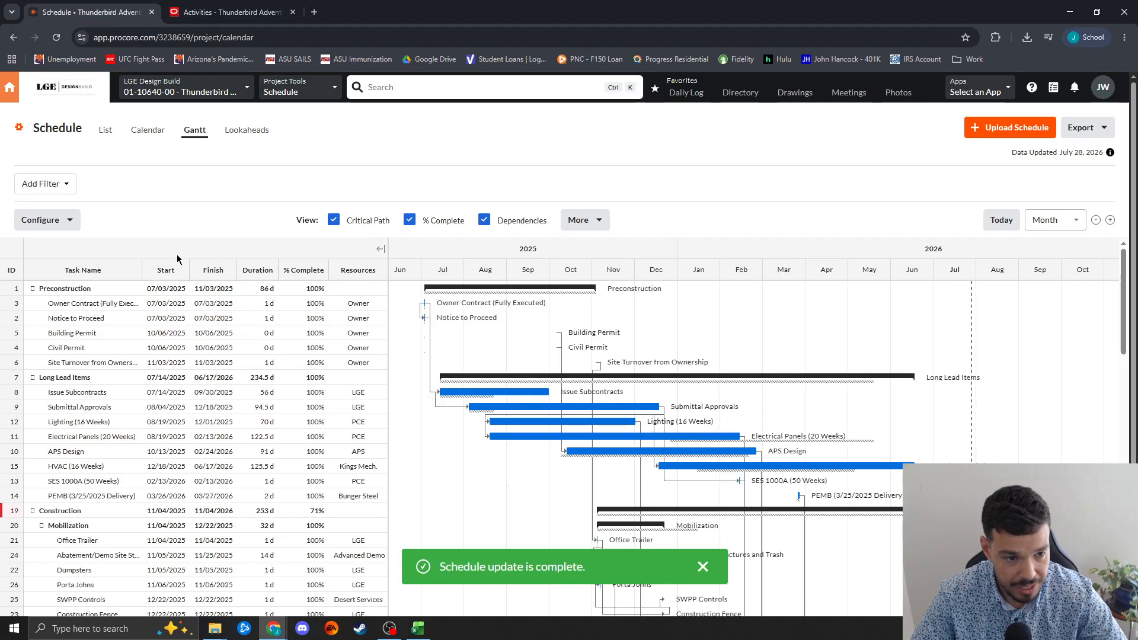
scroll(365, 142, "down", 2)
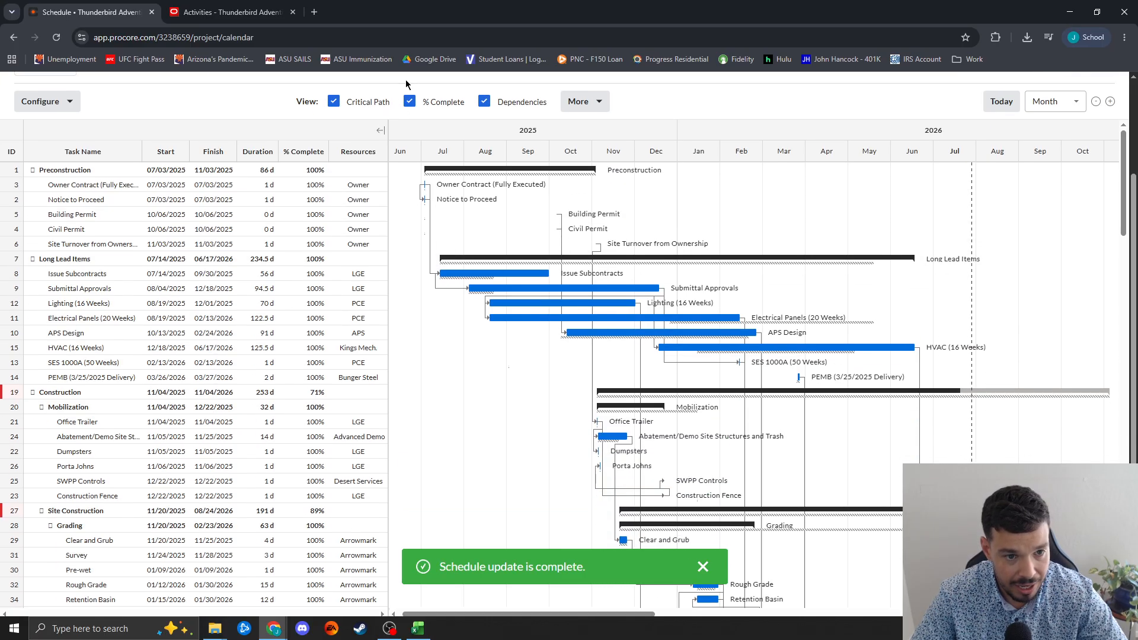
scroll(407, 83, "down", 1)
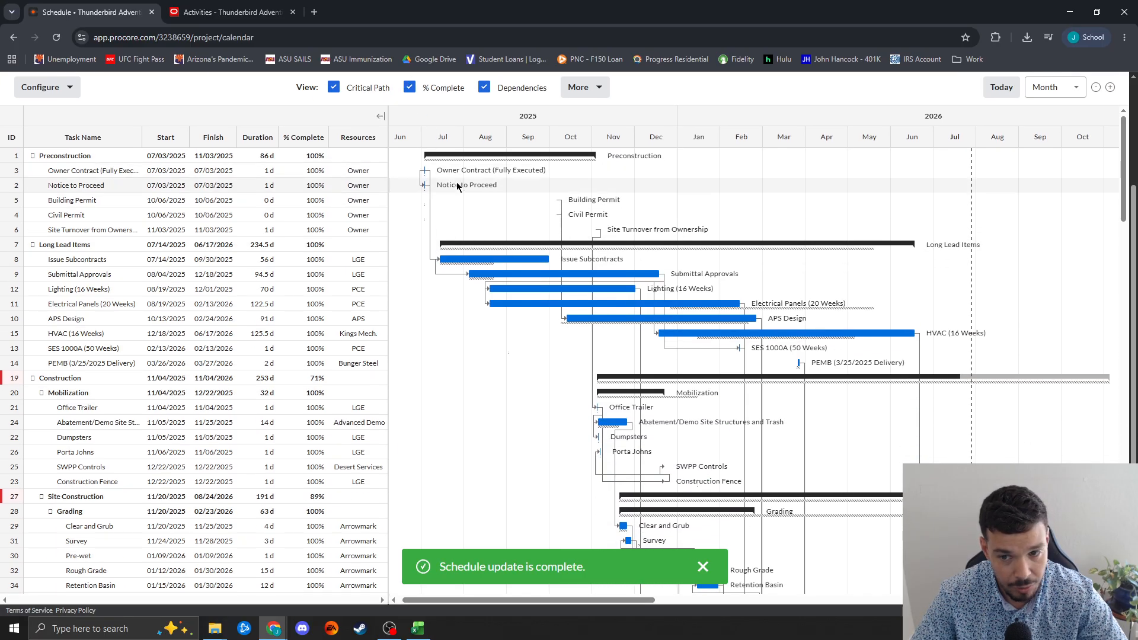
left_click(165, 138)
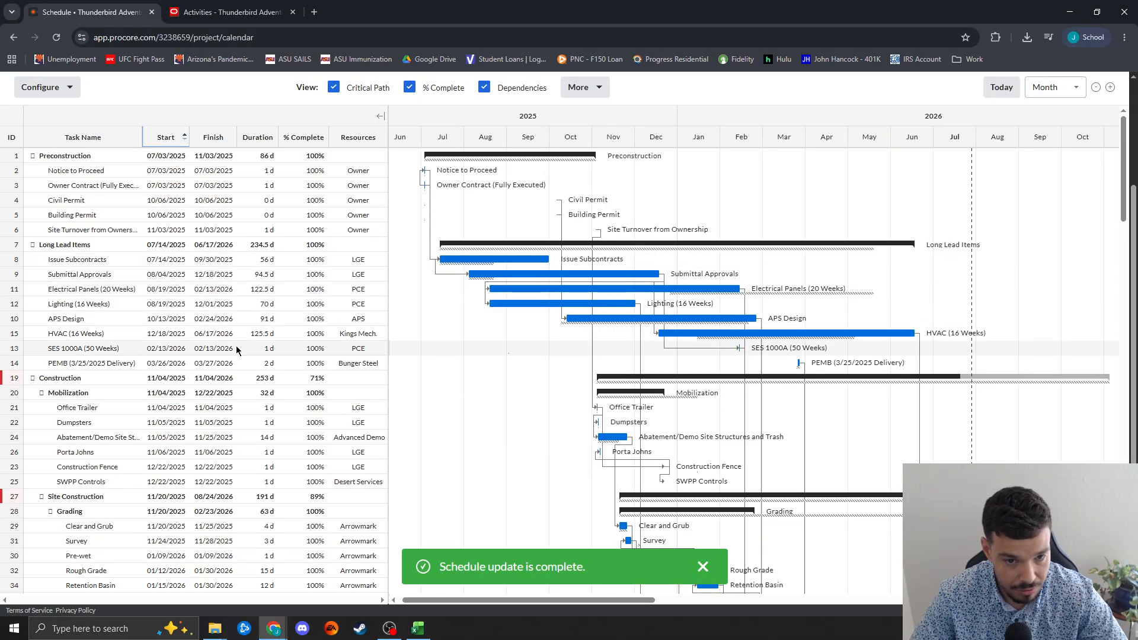
scroll(237, 350, "up", 3)
scroll(239, 355, "down", 3)
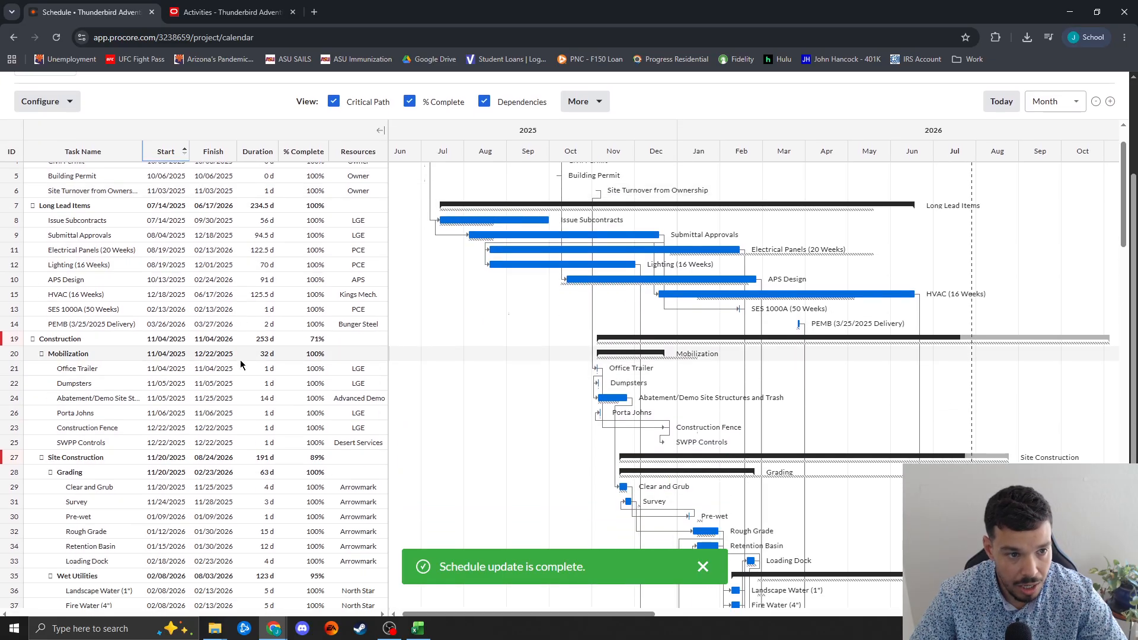
scroll(240, 364, "up", 3)
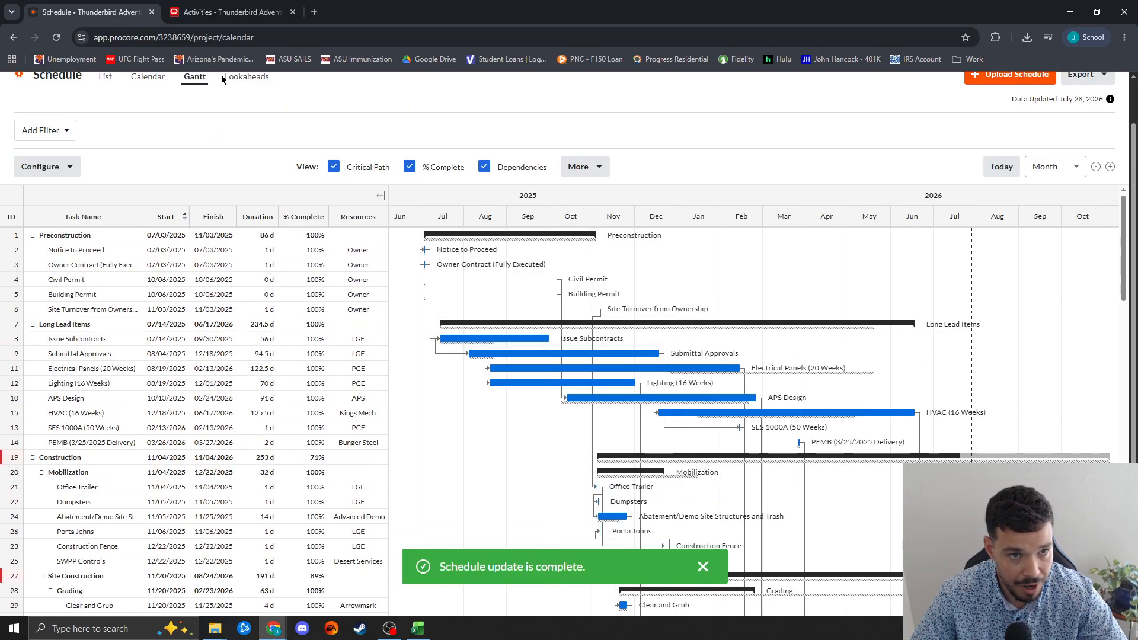
Step: Compare the task order and start dates in Primavera Cloud's Activities schedule with Procore's Gantt chart, ending back in Procore
left_click(229, 12)
scroll(172, 335, "up", 1)
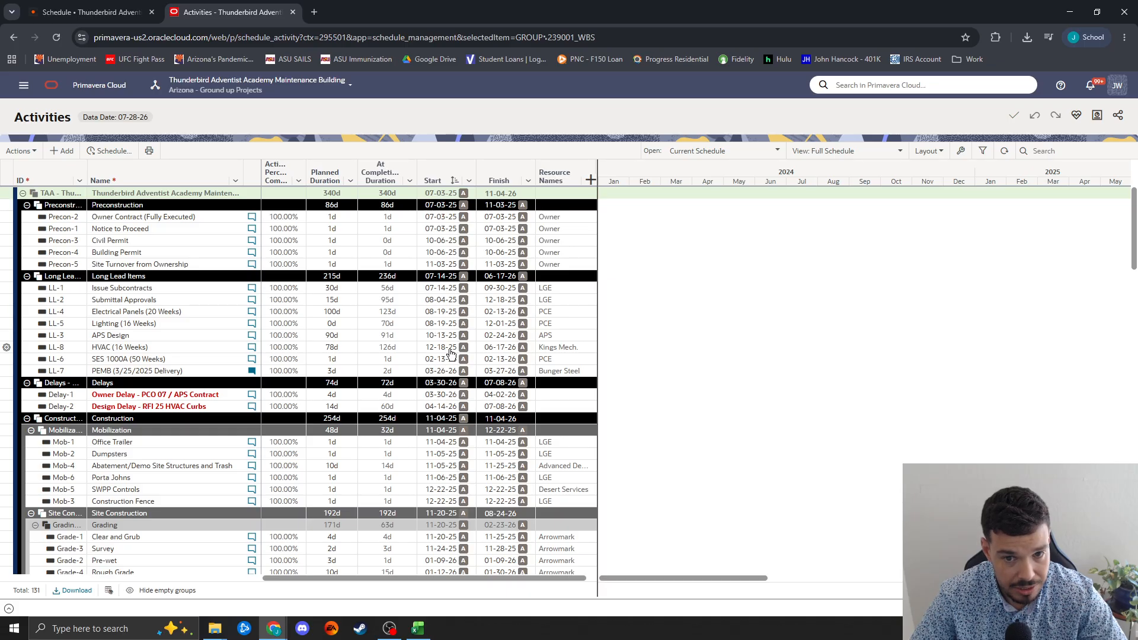
left_click(126, 13)
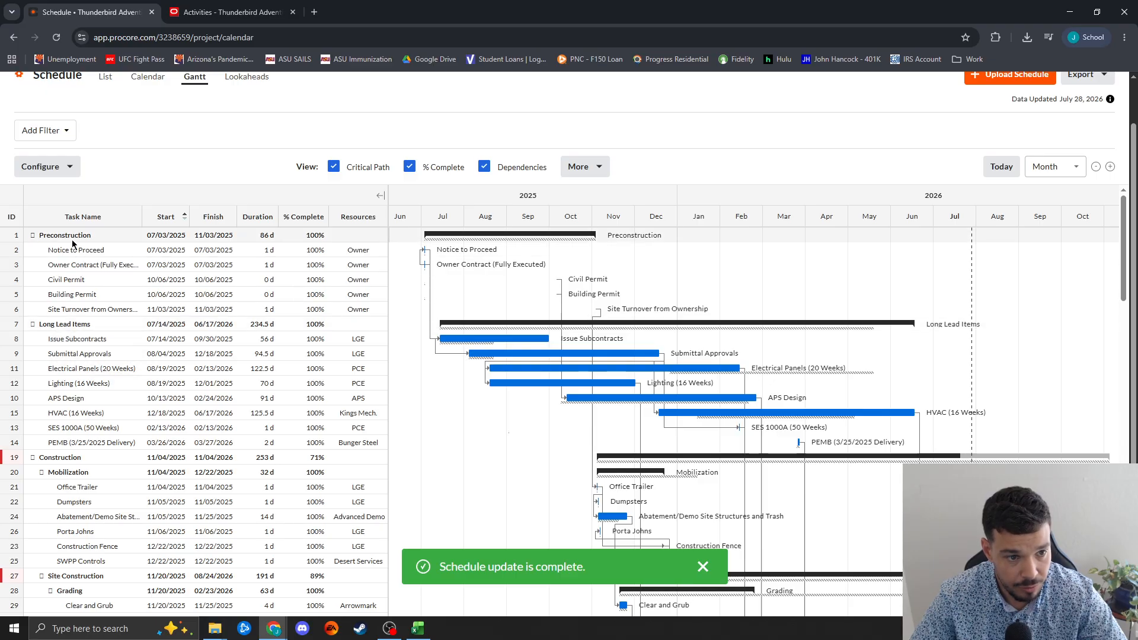
left_click(210, 18)
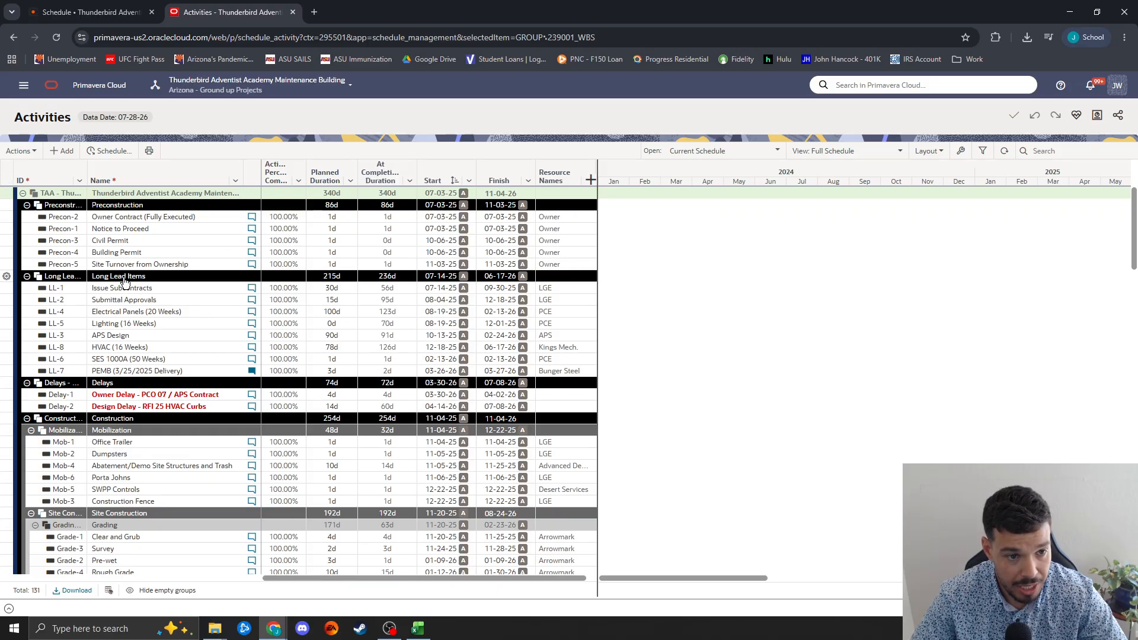
left_click(23, 85)
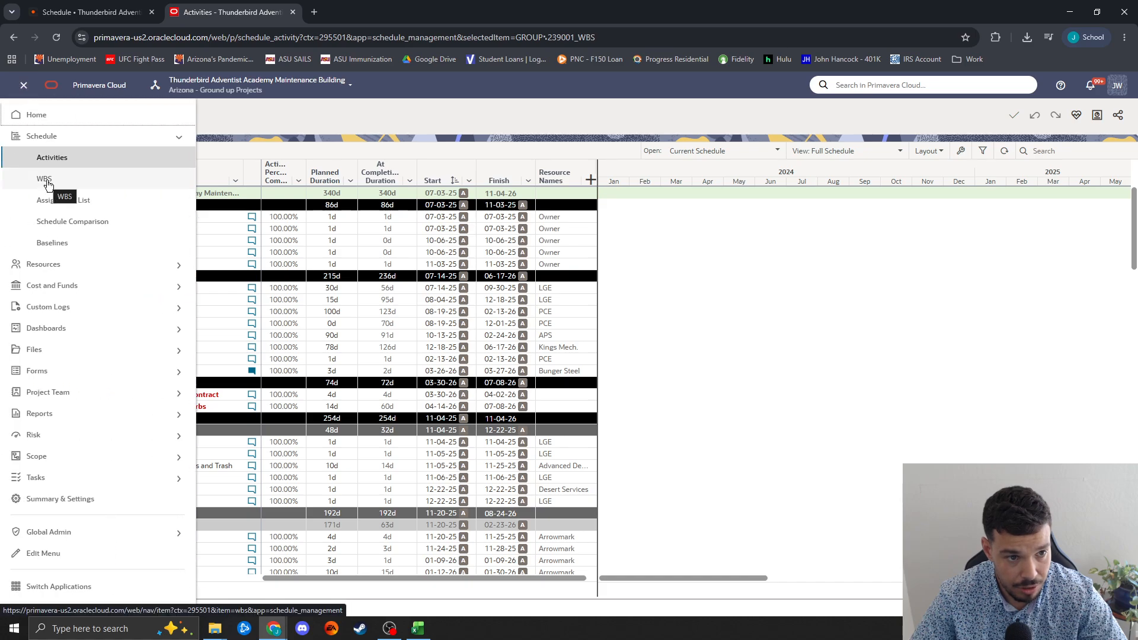
left_click(234, 132)
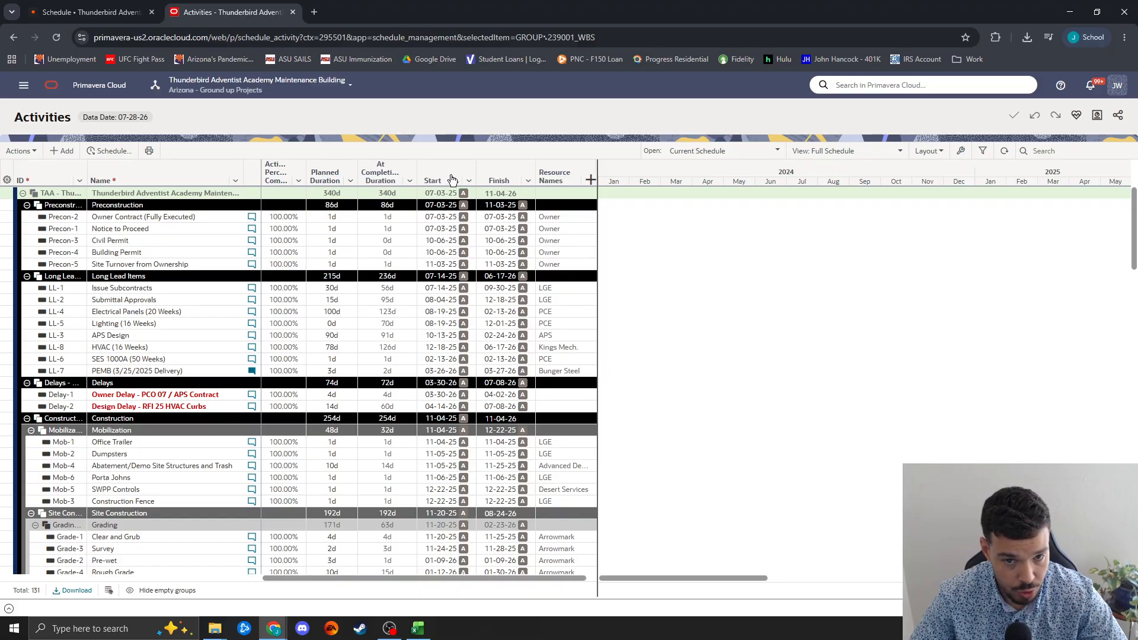
left_click(89, 12)
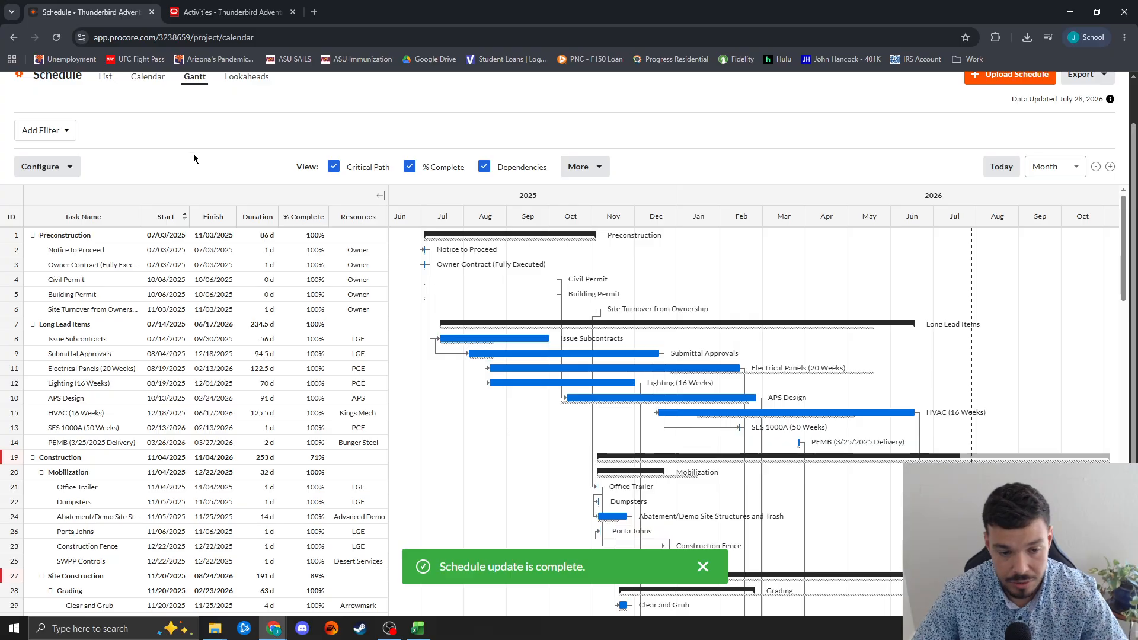
scroll(278, 177, "down", 1)
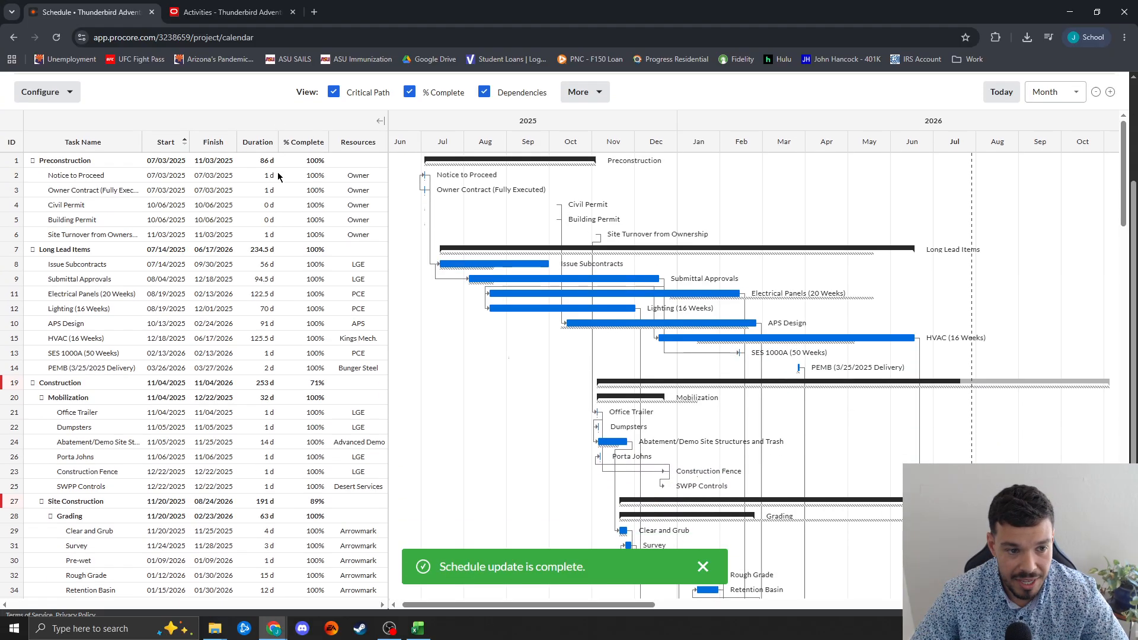
scroll(273, 196, "up", 2)
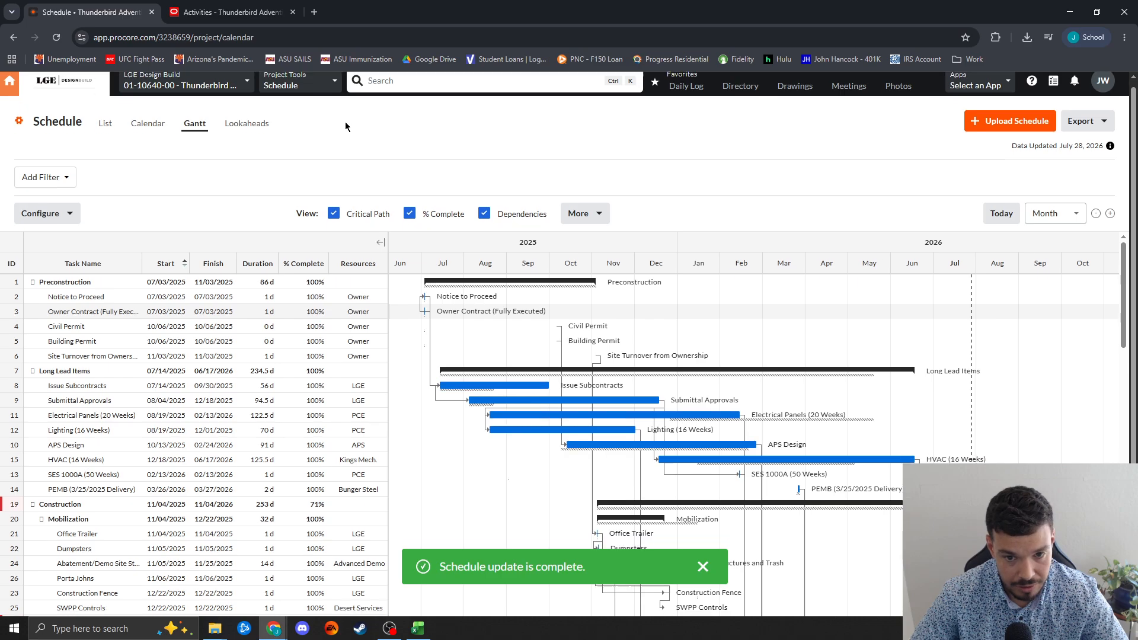
scroll(338, 130, "down", 2)
scroll(325, 155, "up", 2)
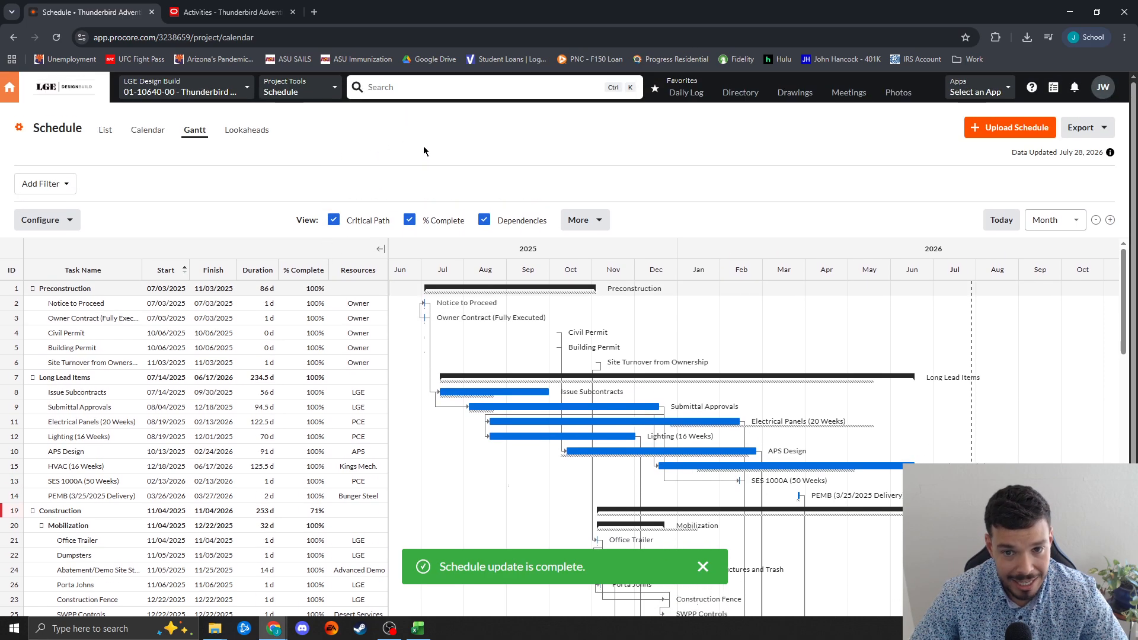
scroll(423, 151, "down", 2)
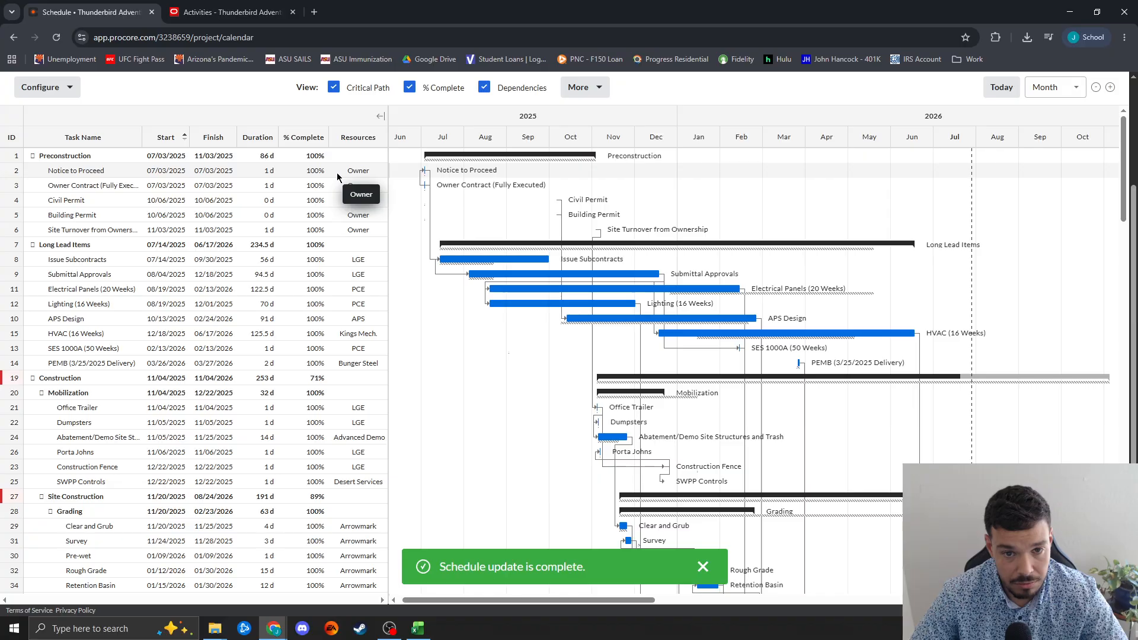
scroll(356, 178, "up", 2)
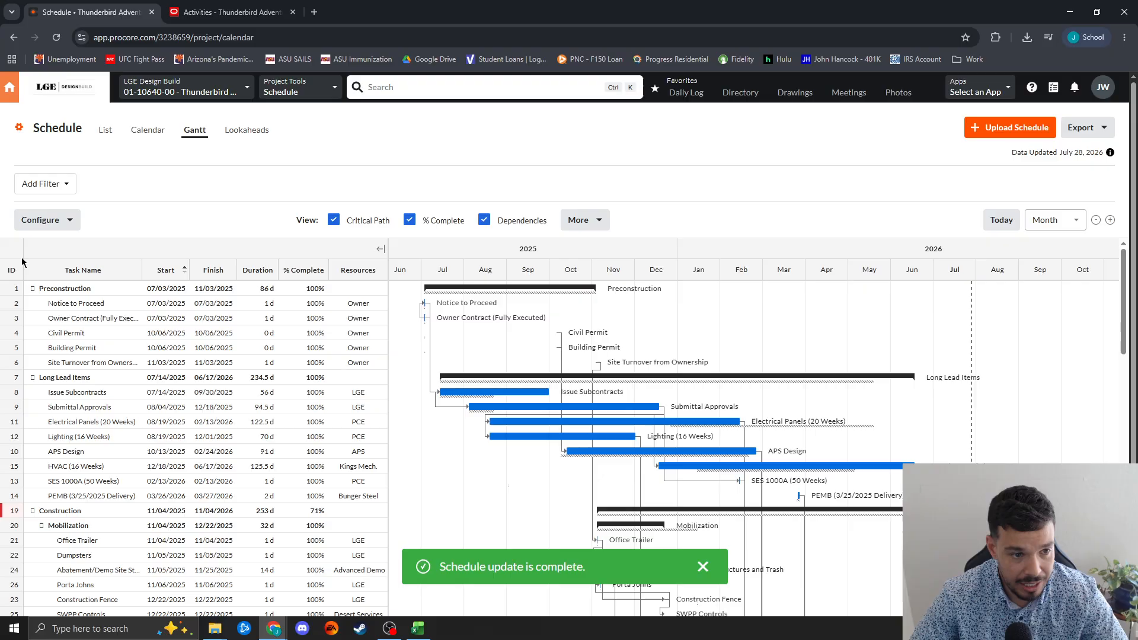
Step: Sort the Gantt task list by ID in ascending order
left_click(5, 273)
scroll(143, 290, "down", 1)
scroll(75, 306, "up", 1)
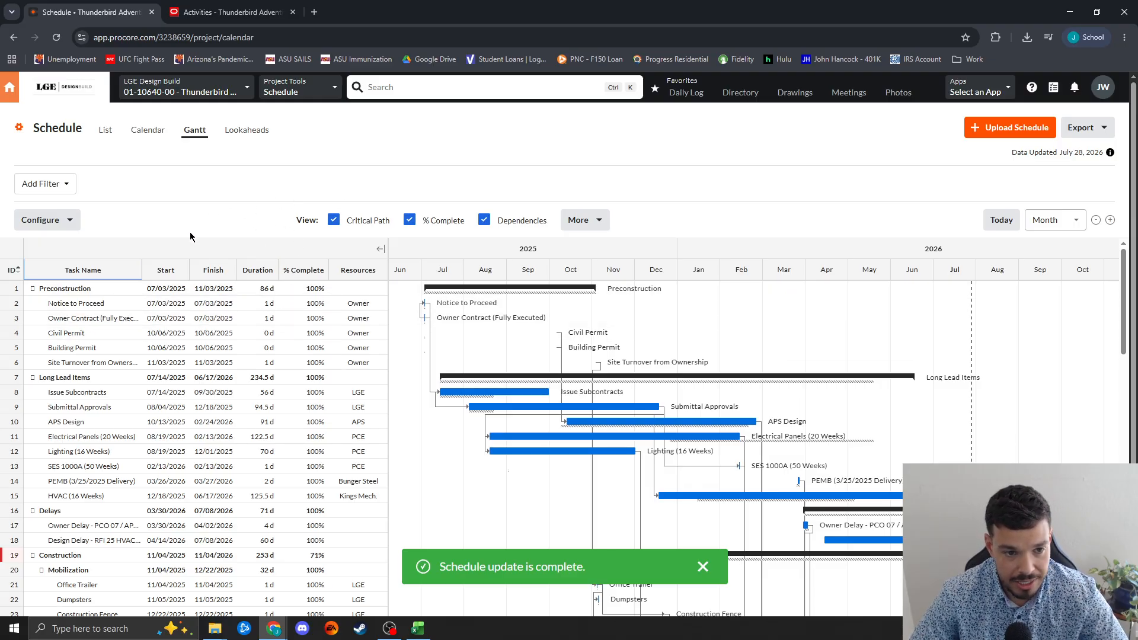
Step: Sort the Gantt task list by start date again, earliest first, and look over the reordered tasks
left_click(166, 270)
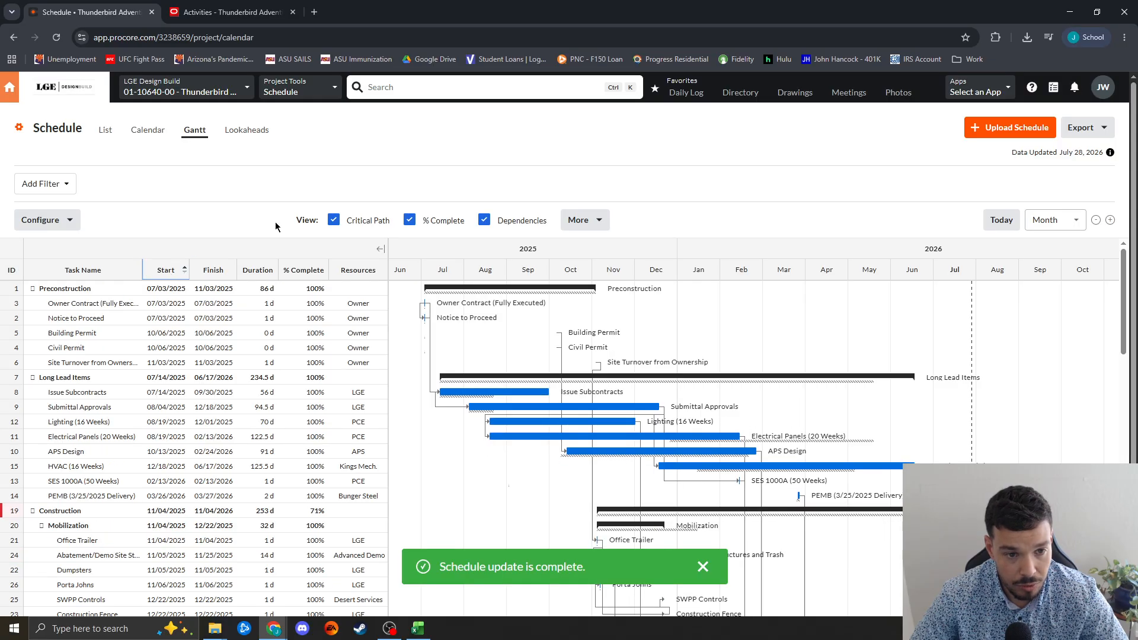
scroll(275, 184, "down", 2)
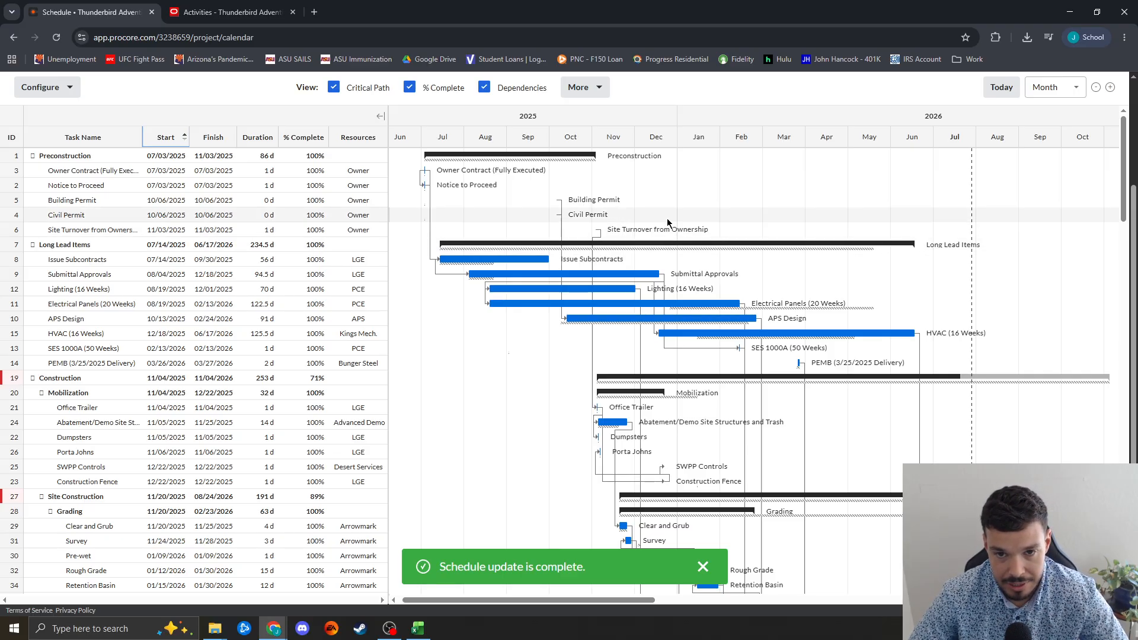
scroll(647, 212, "up", 2)
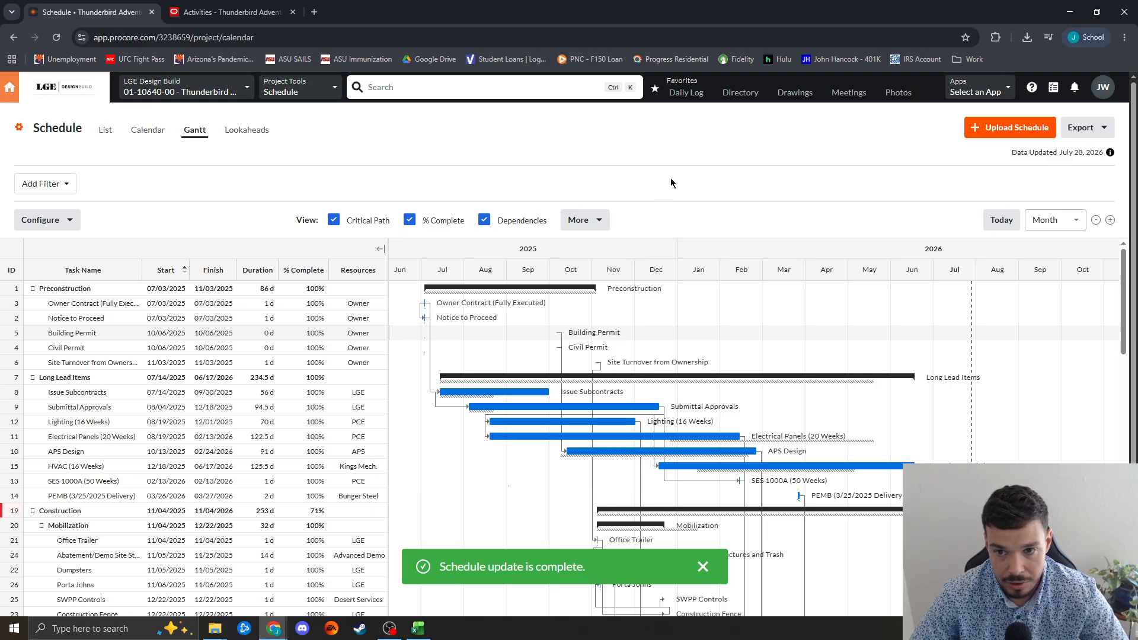